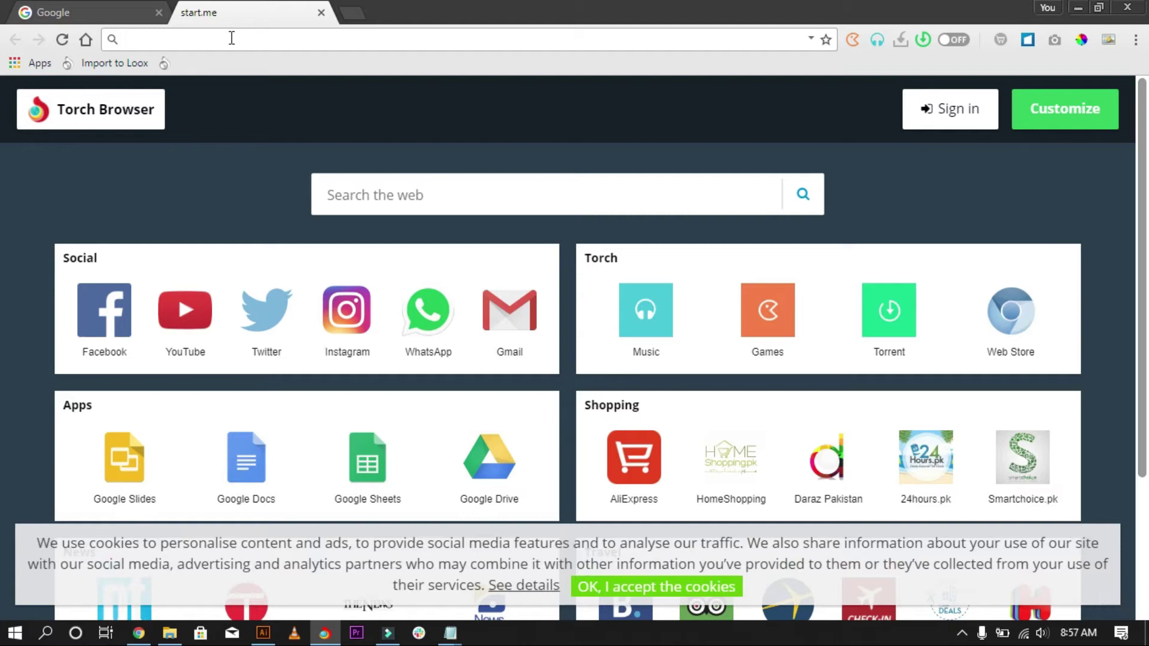
Go to bashirmall.com.pk/cpanel in the browser using the address-bar suggestion.
{"action": "type", "text": "ba"}
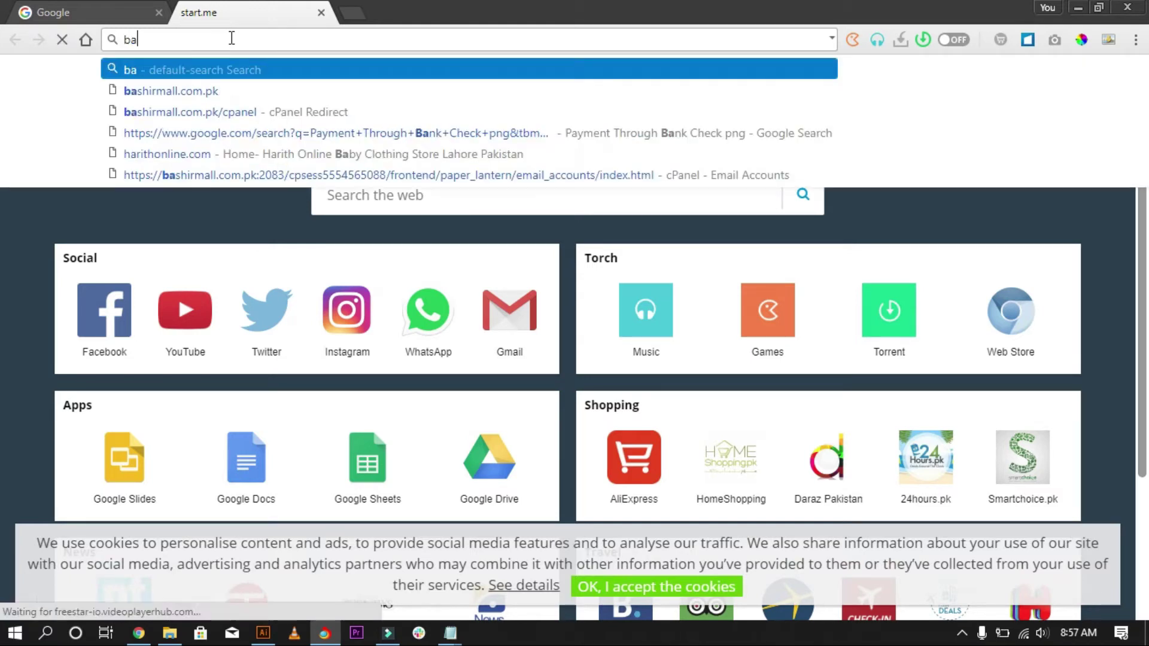
{"action": "type", "text": "sh"}
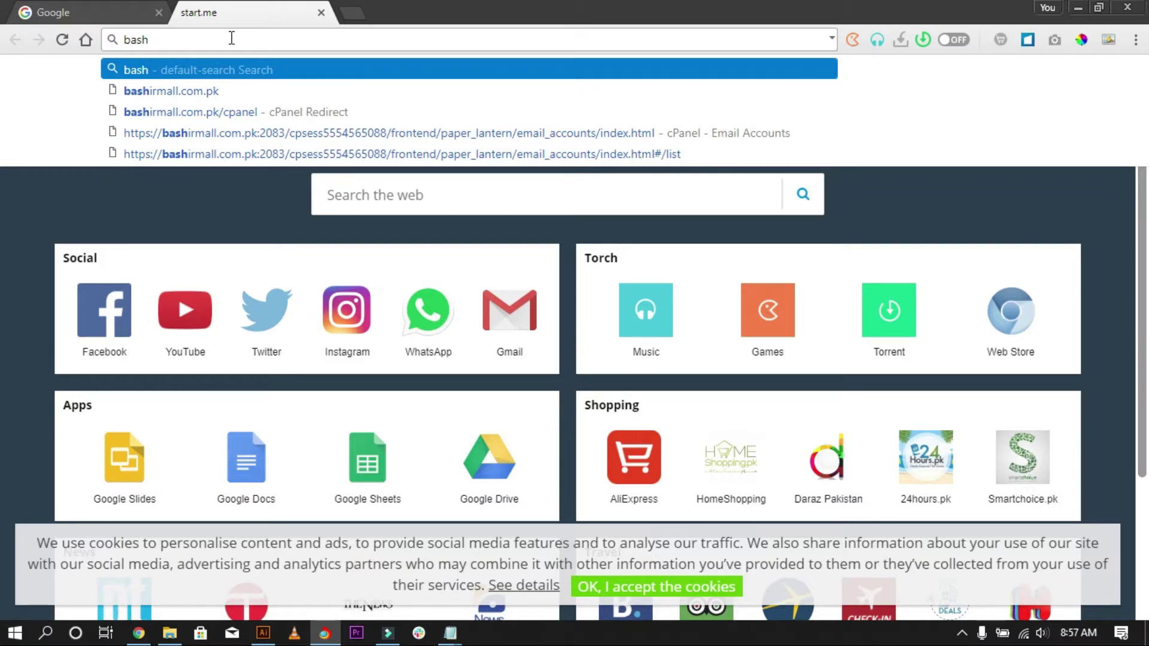
{"action": "key", "text": "Down"}
{"action": "key", "text": "Down"}
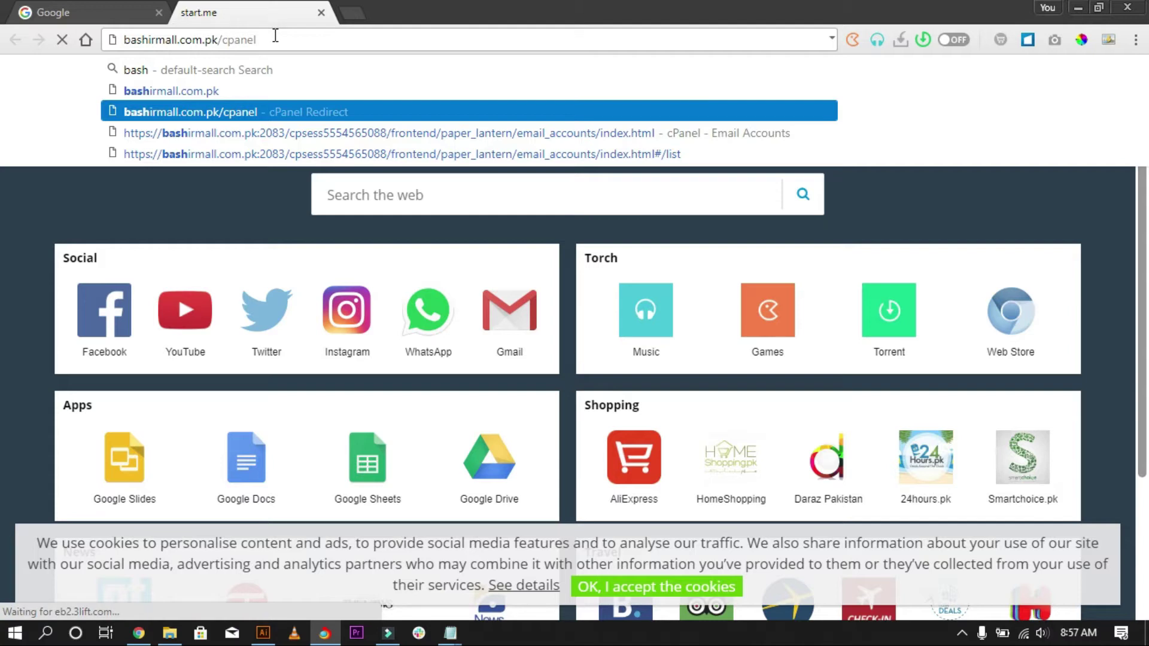
{"action": "left_click_drag", "start_coordinate": [258, 39], "coordinate": [103, 38]}
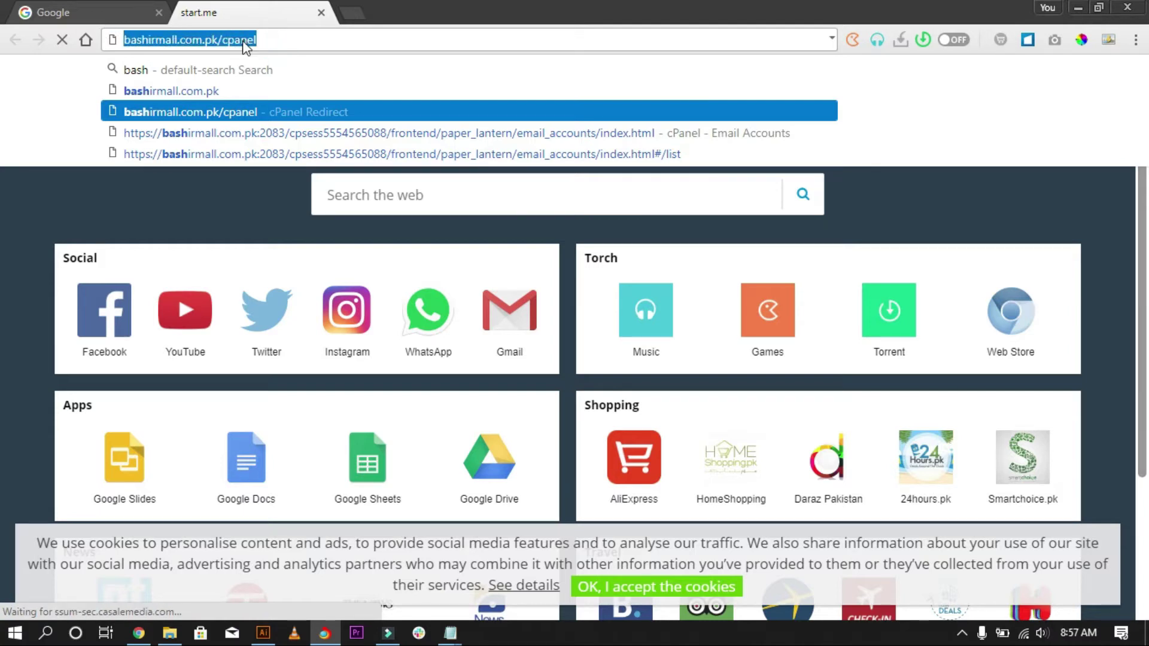
{"action": "key", "text": "Return"}
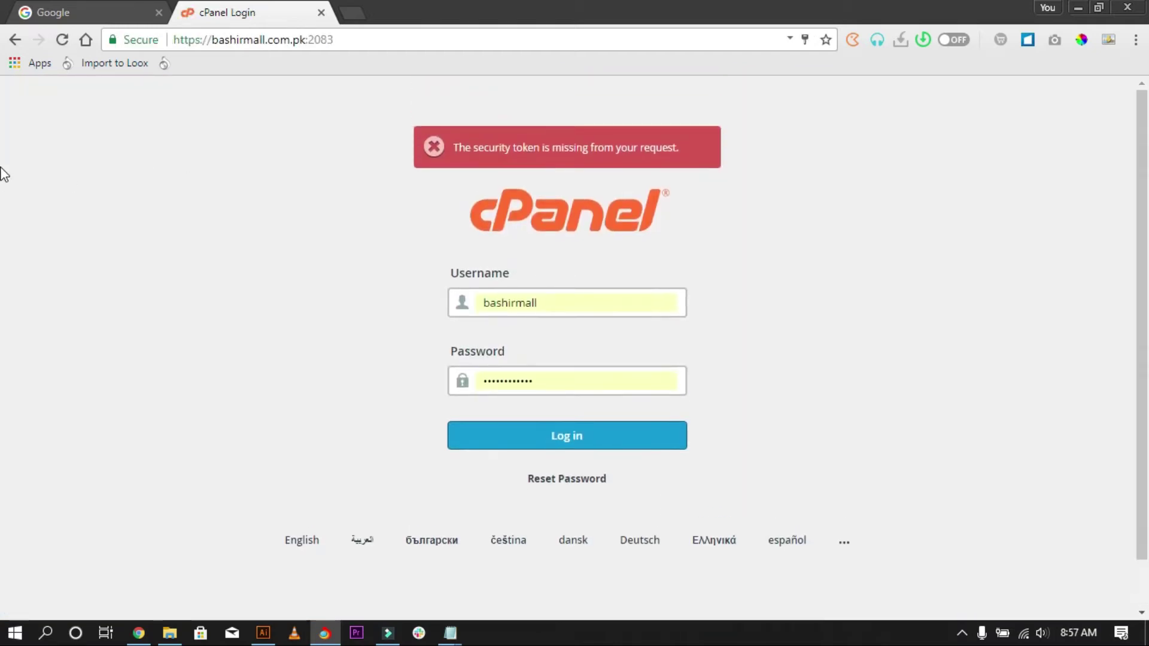
Log in to cPanel with the autofilled username and password.
{"action": "double_click", "coordinate": [541, 305]}
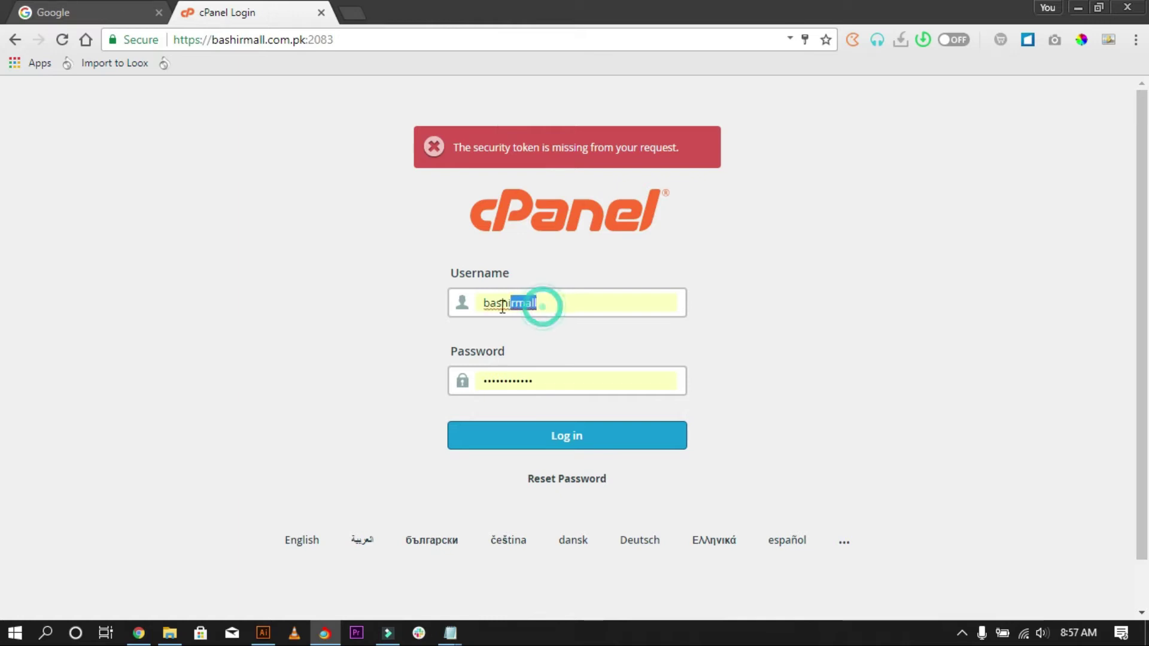
{"action": "double_click", "coordinate": [540, 380]}
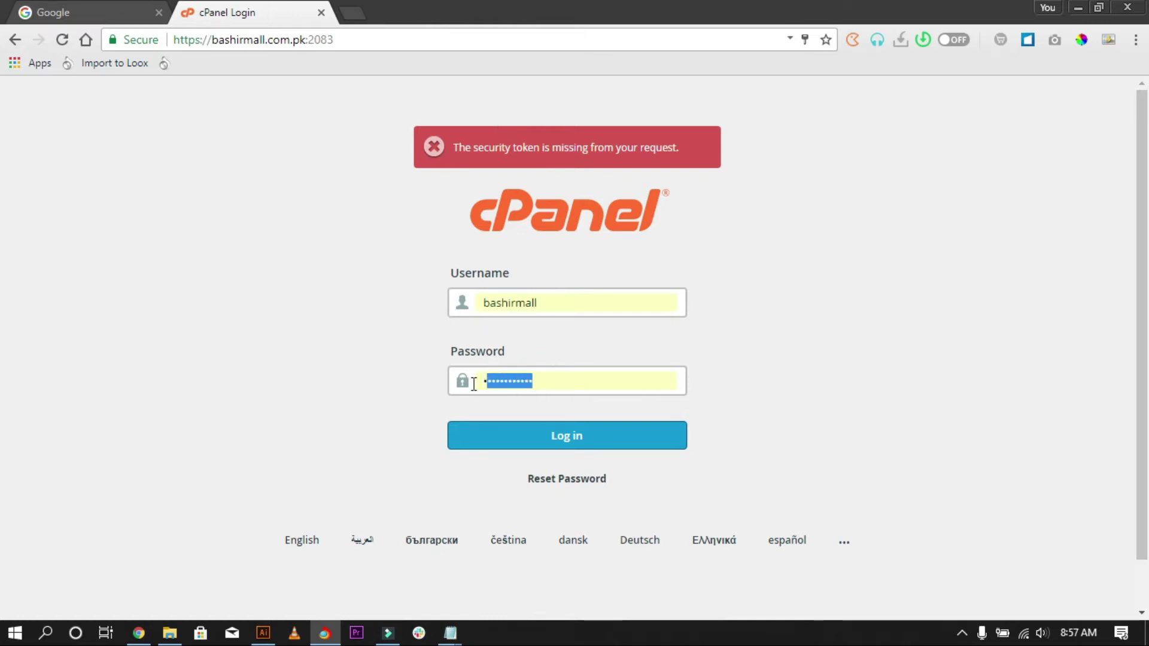
{"action": "left_click", "coordinate": [246, 315]}
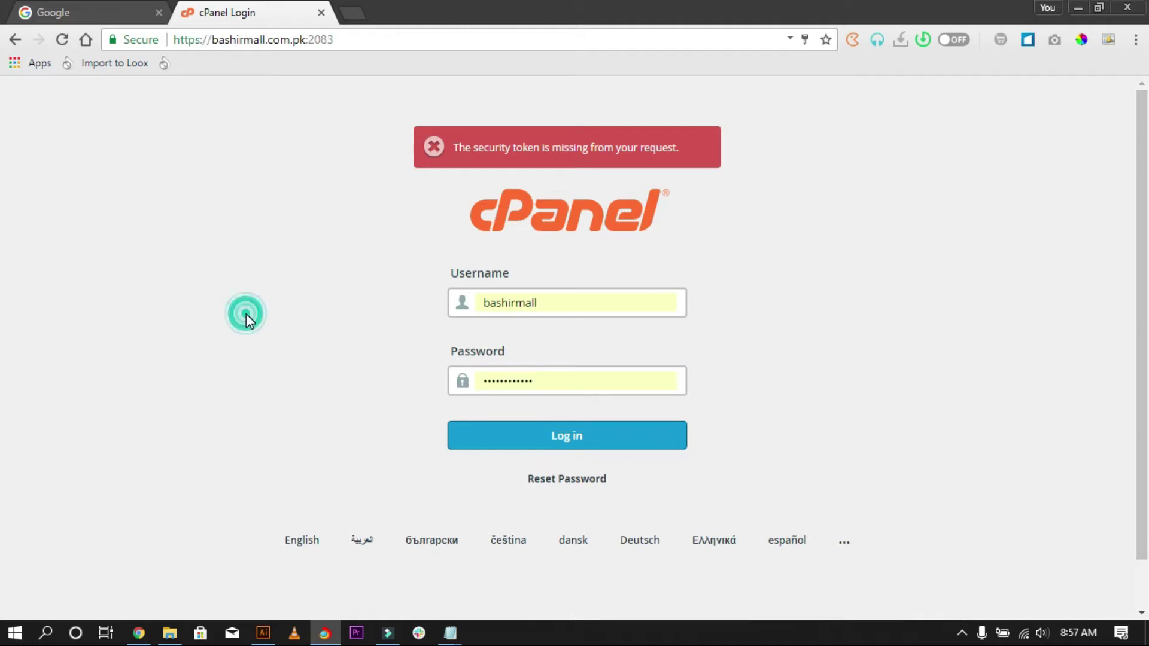
{"action": "left_click", "coordinate": [567, 437]}
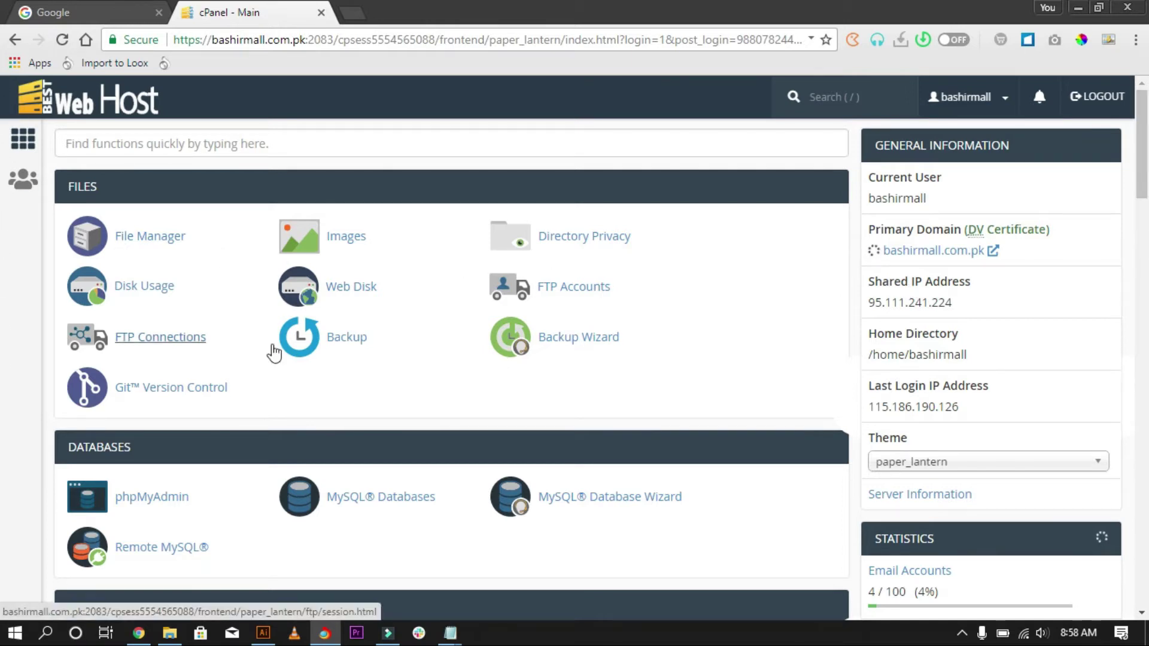
Open Email Accounts from the Email section and start creating a new account.
{"action": "scroll", "coordinate": [239, 234], "scroll_direction": "down", "scroll_amount": 2}
{"action": "scroll", "coordinate": [238, 228], "scroll_direction": "down", "scroll_amount": 5}
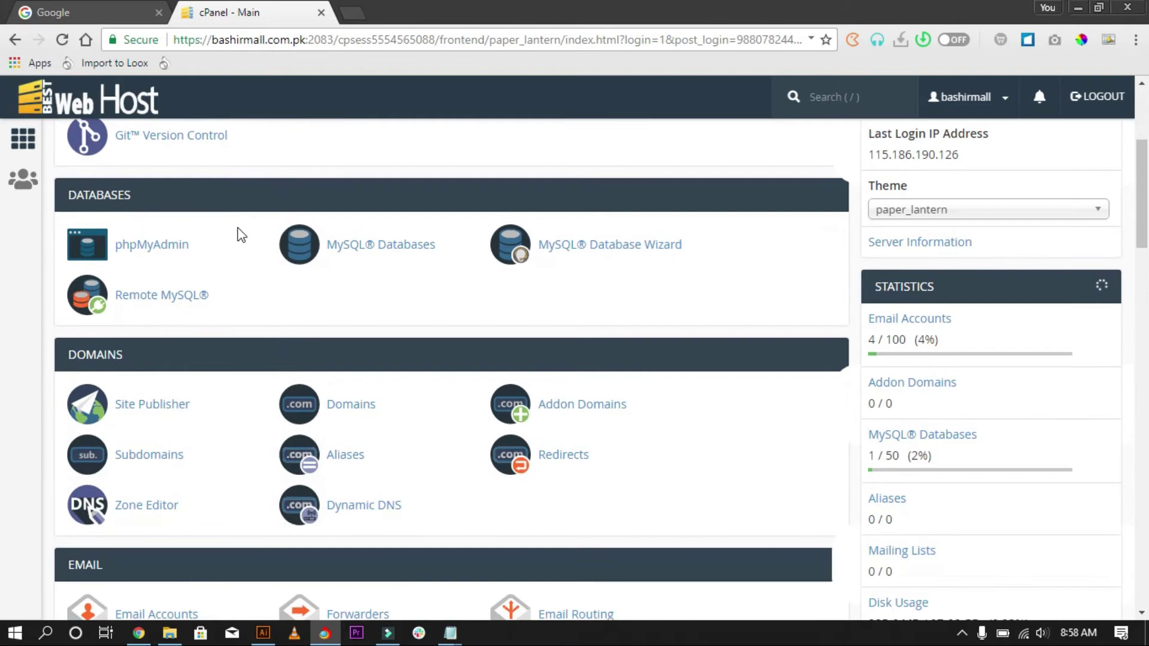
{"action": "scroll", "coordinate": [229, 259], "scroll_direction": "down", "scroll_amount": 1}
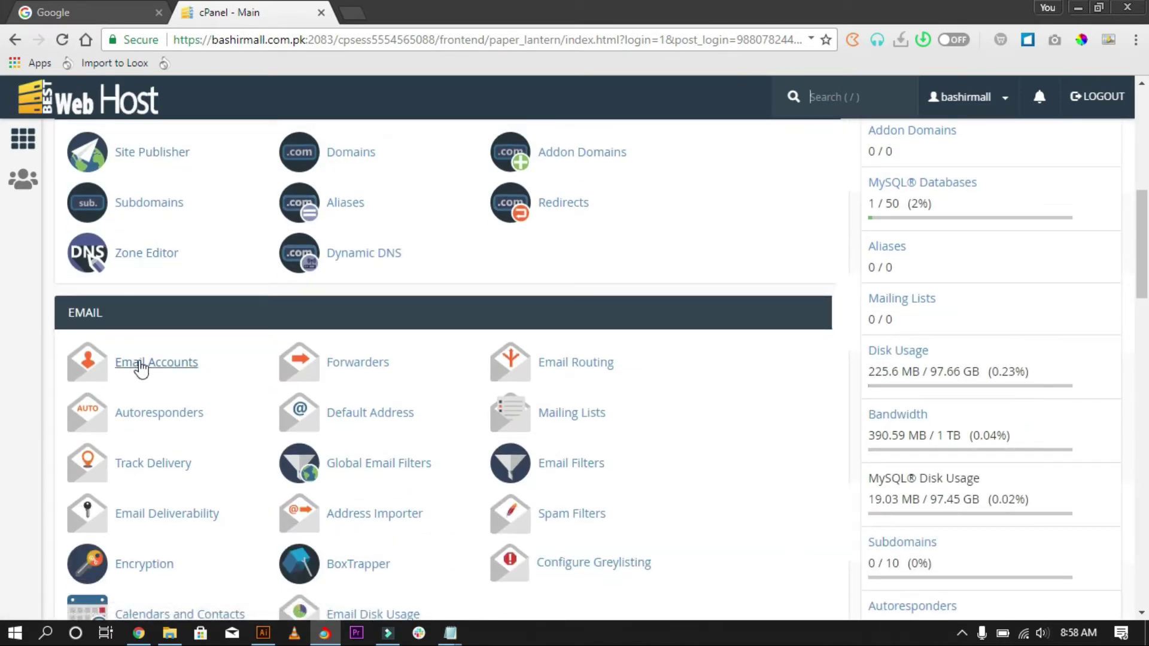
{"action": "left_click", "coordinate": [186, 372]}
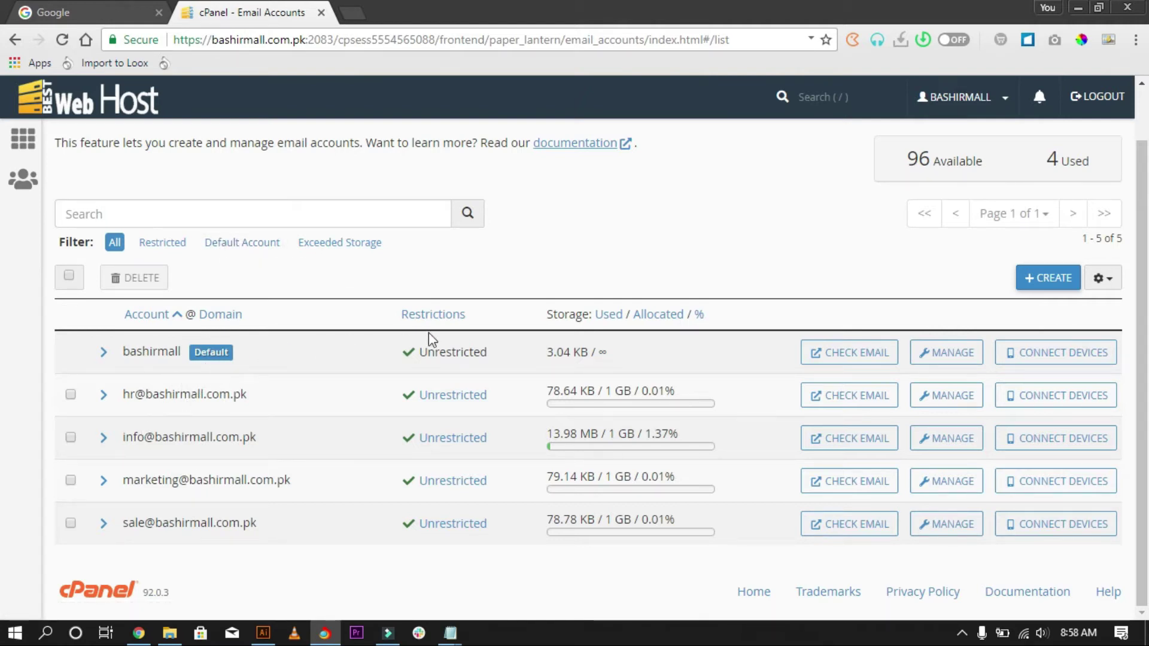
{"action": "left_click", "coordinate": [1052, 280]}
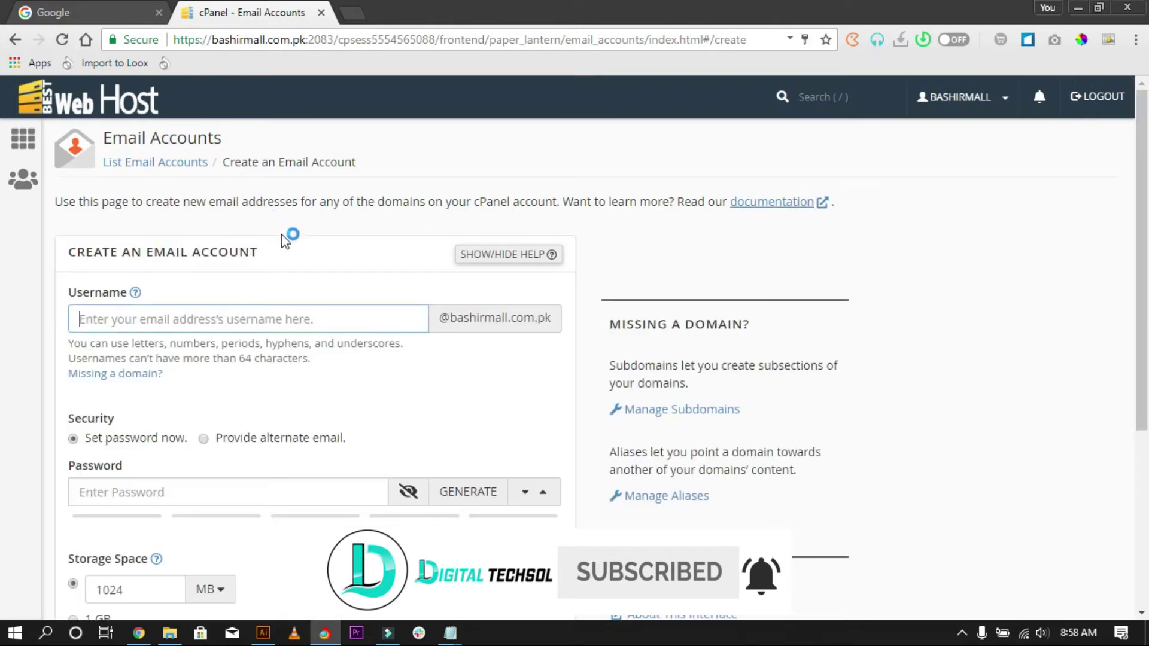
{"action": "left_click", "coordinate": [305, 323]}
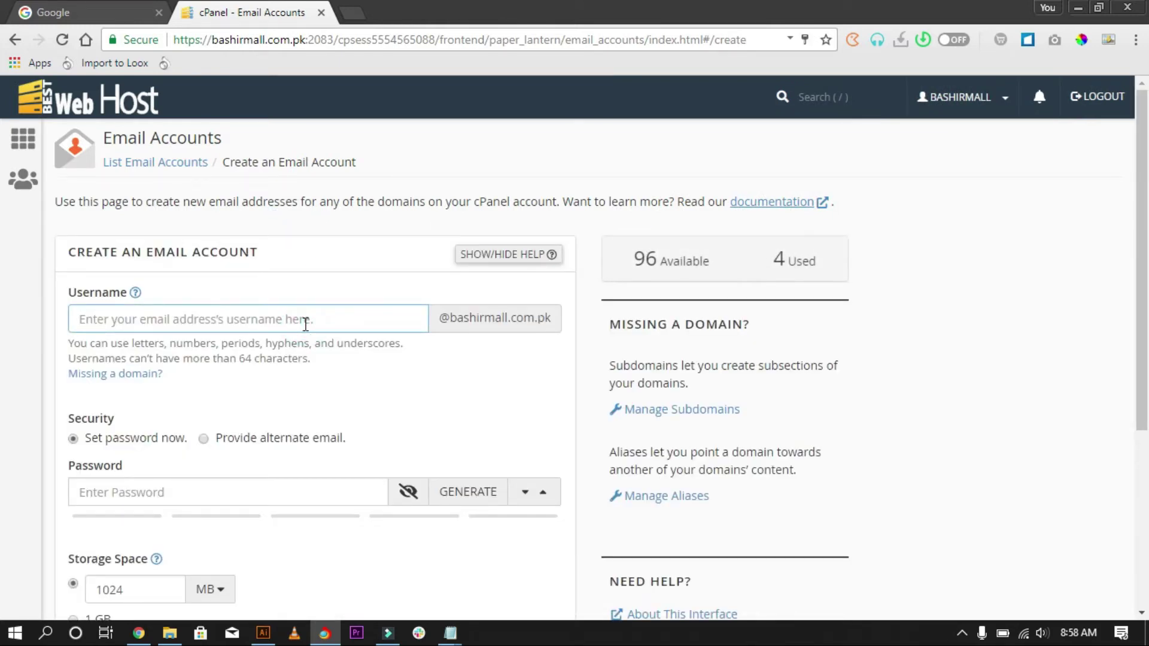
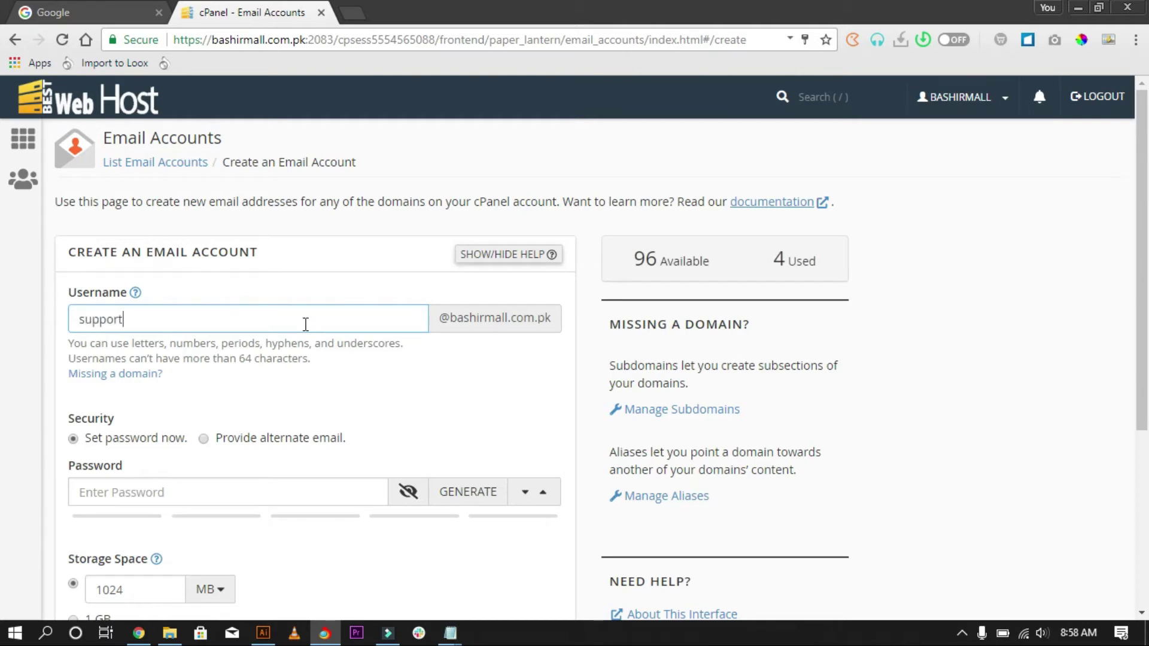
{"action": "left_click", "coordinate": [358, 297]}
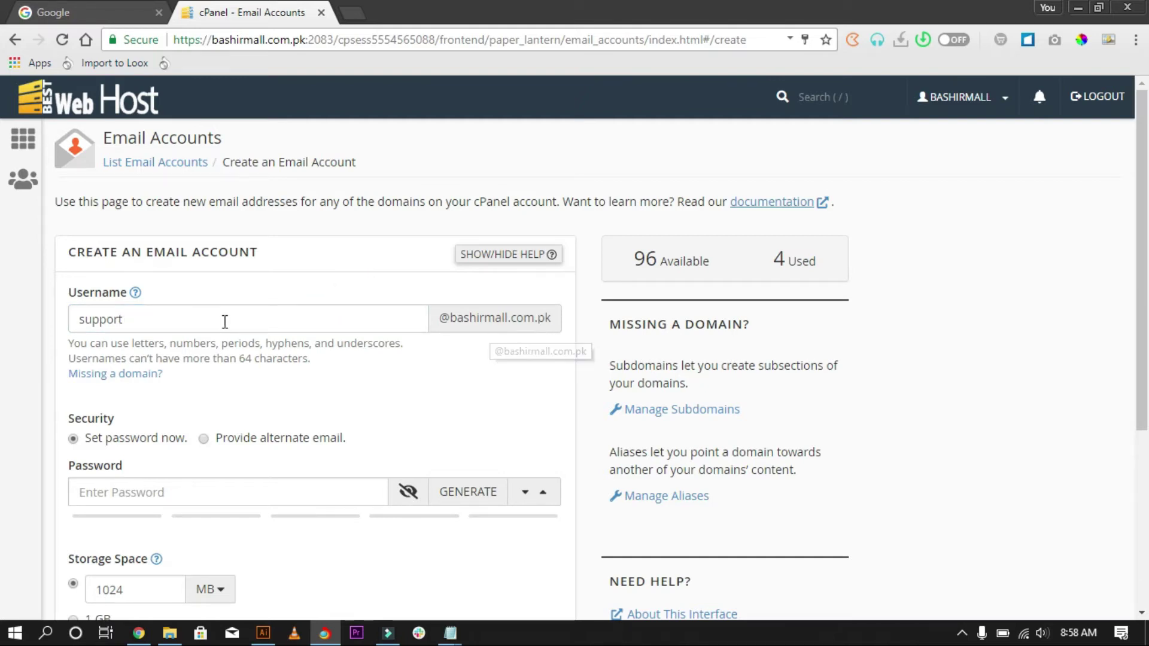
{"action": "left_click_drag", "start_coordinate": [196, 317], "coordinate": [74, 321]}
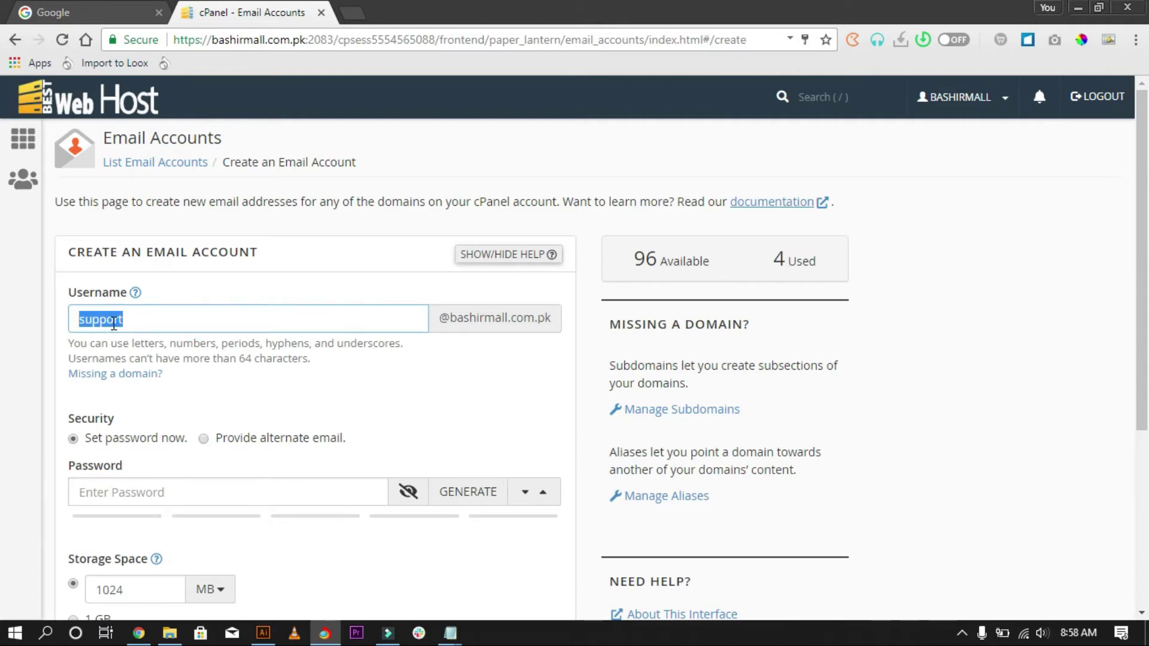
{"action": "left_click", "coordinate": [303, 321]}
Enter a strength-100 password for the support mailbox, check it in plain text, then mask it.
{"action": "scroll", "coordinate": [205, 396], "scroll_direction": "down", "scroll_amount": 3}
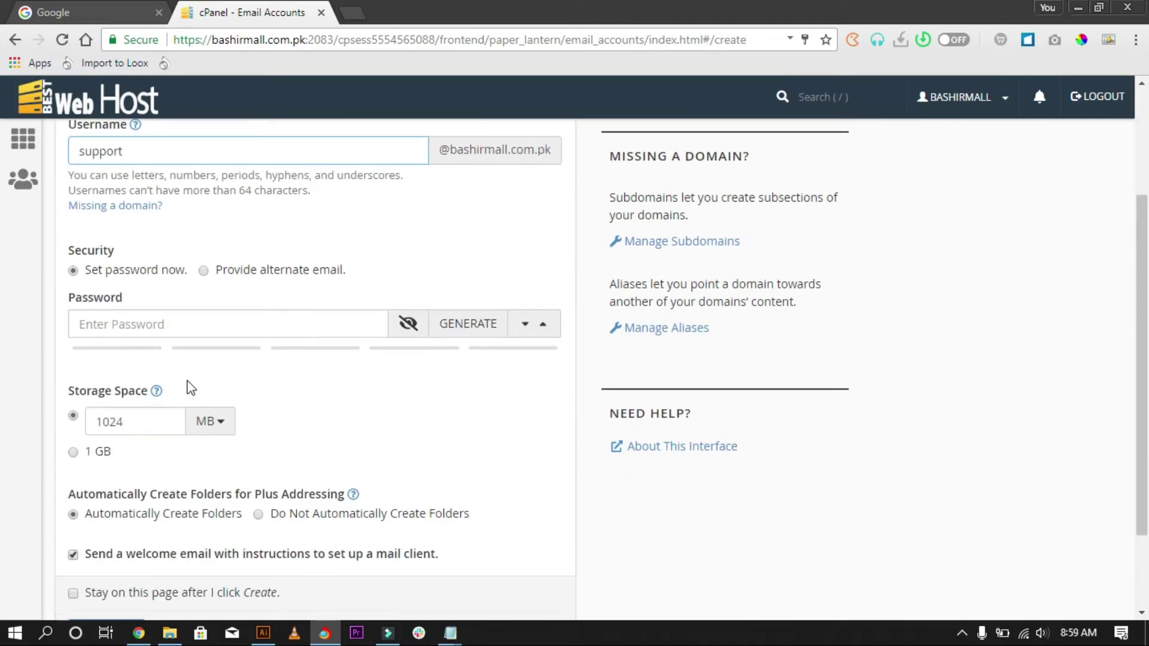
{"action": "left_click", "coordinate": [134, 325]}
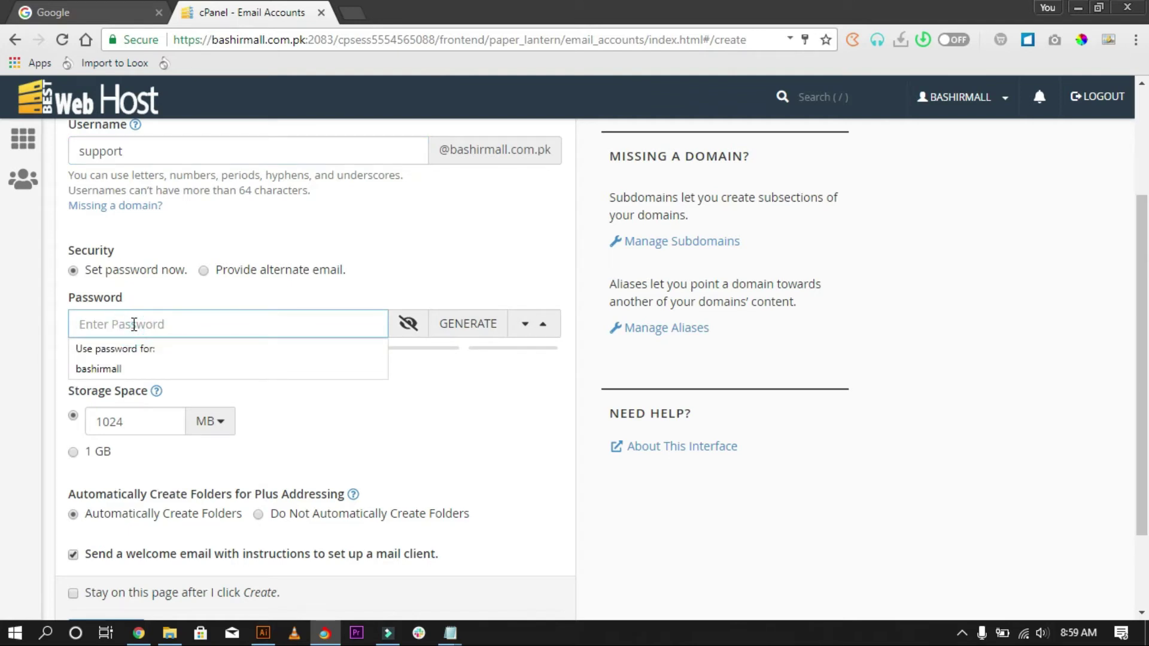
{"action": "type", "text": "•••••••"}
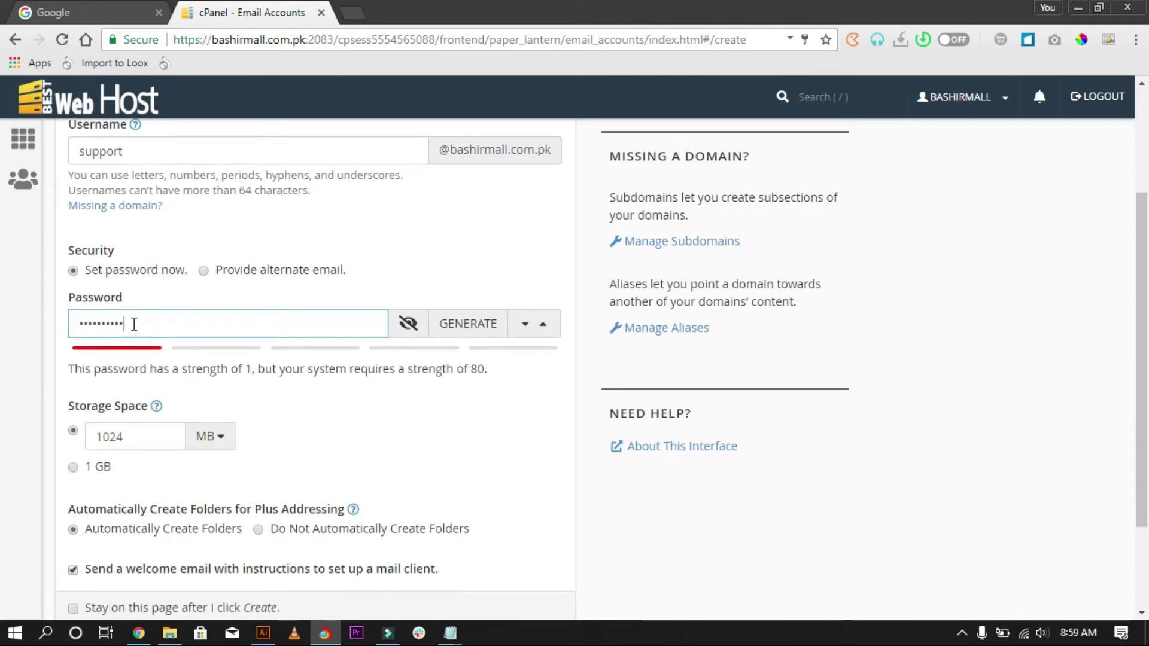
{"action": "type", "text": "•••••••"}
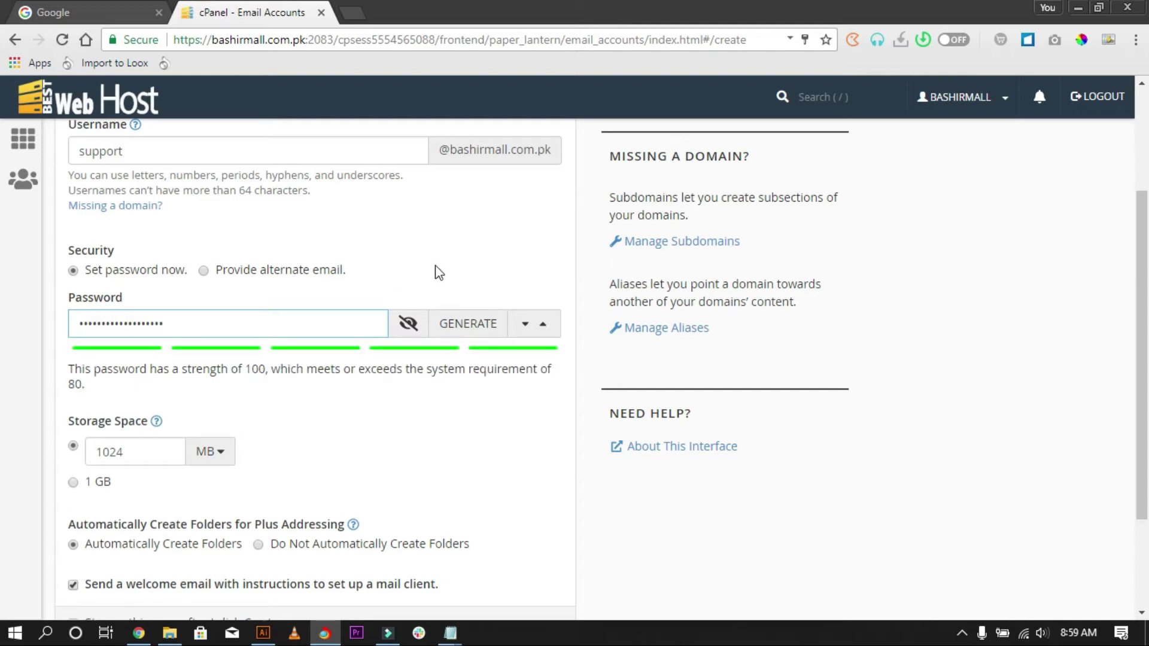
{"action": "left_click", "coordinate": [421, 323]}
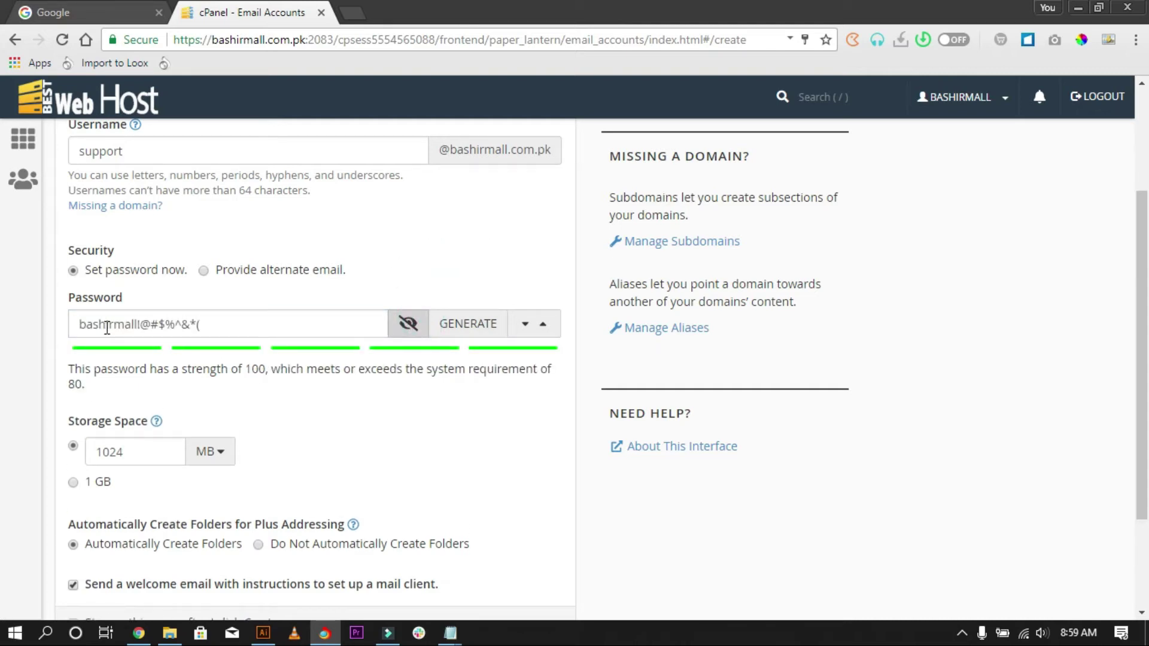
{"action": "left_click_drag", "start_coordinate": [137, 323], "coordinate": [320, 326]}
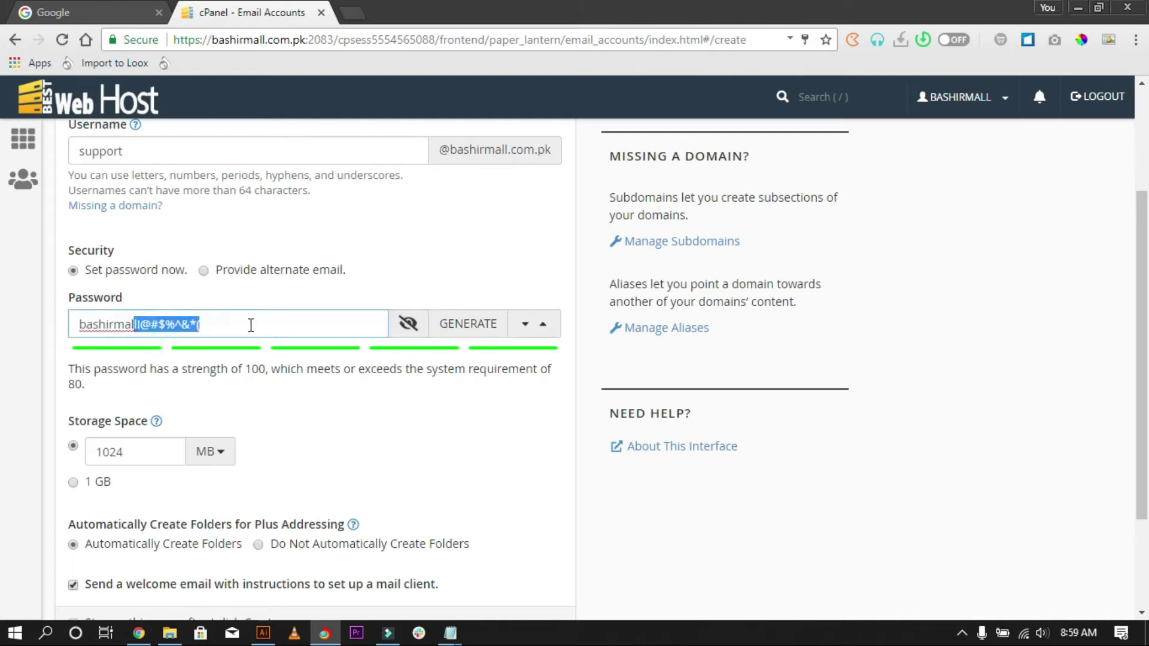
{"action": "left_click", "coordinate": [252, 323]}
{"action": "left_click", "coordinate": [411, 326]}
{"action": "scroll", "coordinate": [311, 275], "scroll_direction": "down", "scroll_amount": 1}
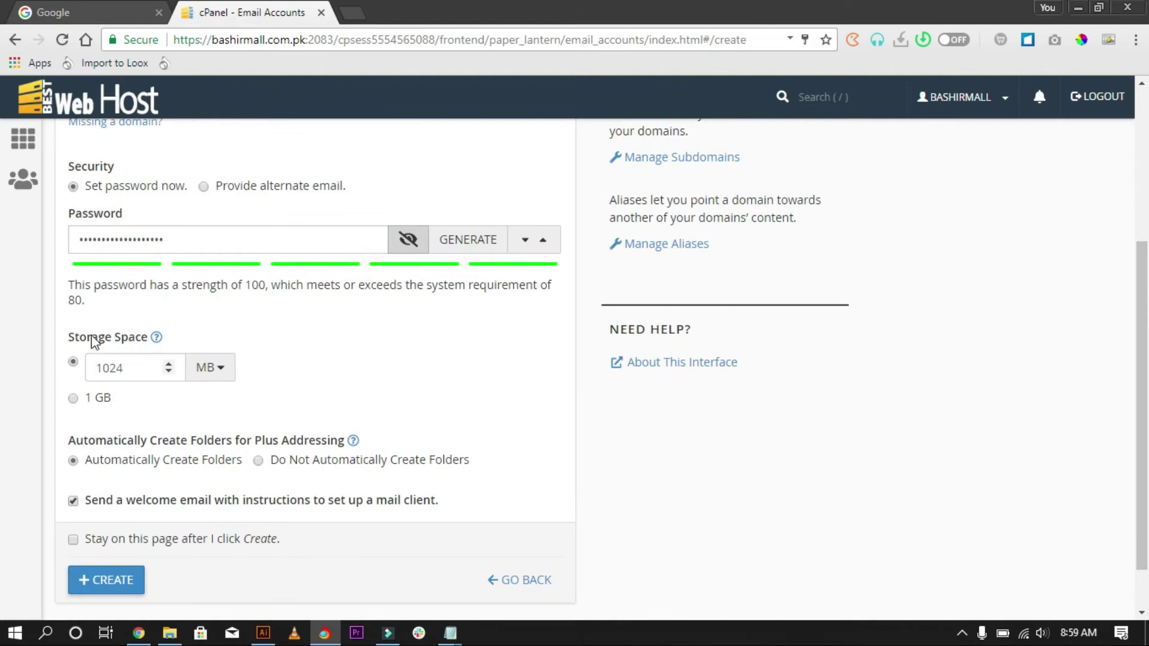
Set the support account's storage space to 1 GB.
{"action": "left_click_drag", "start_coordinate": [98, 368], "coordinate": [126, 375]}
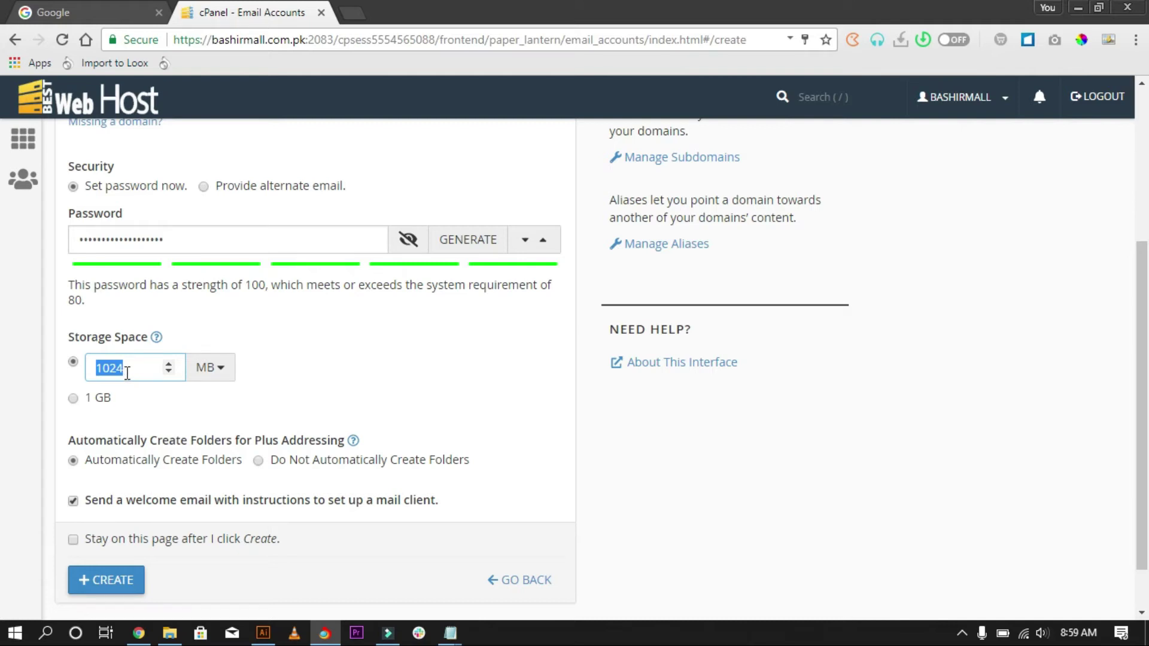
{"action": "left_click", "coordinate": [73, 399]}
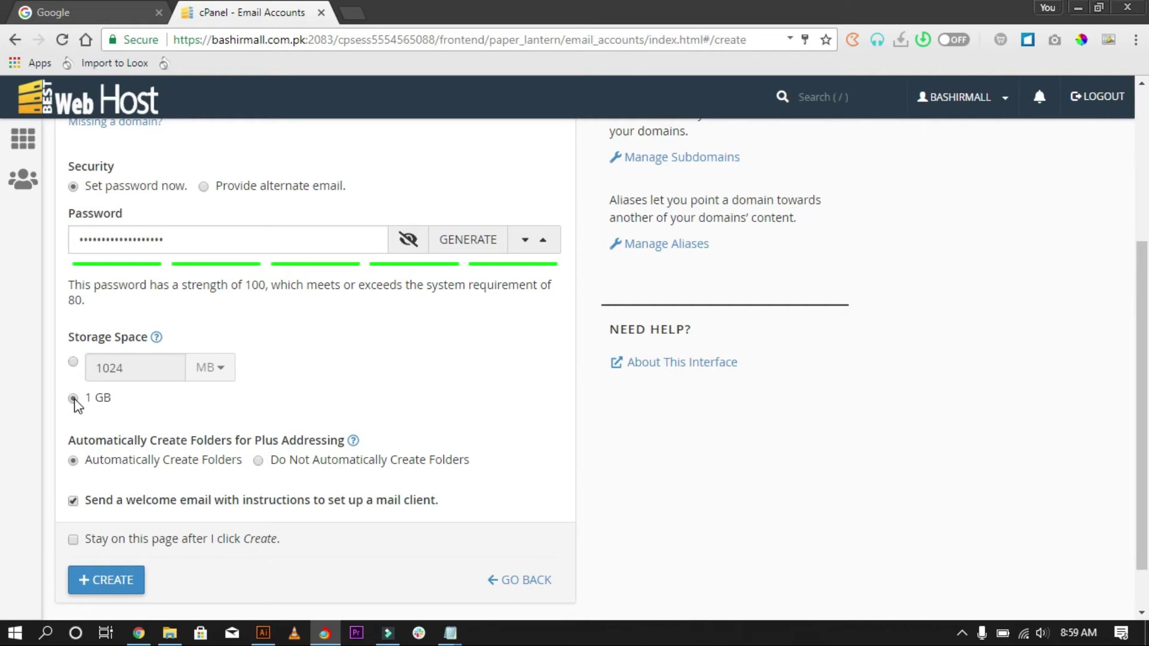
{"action": "left_click", "coordinate": [212, 368]}
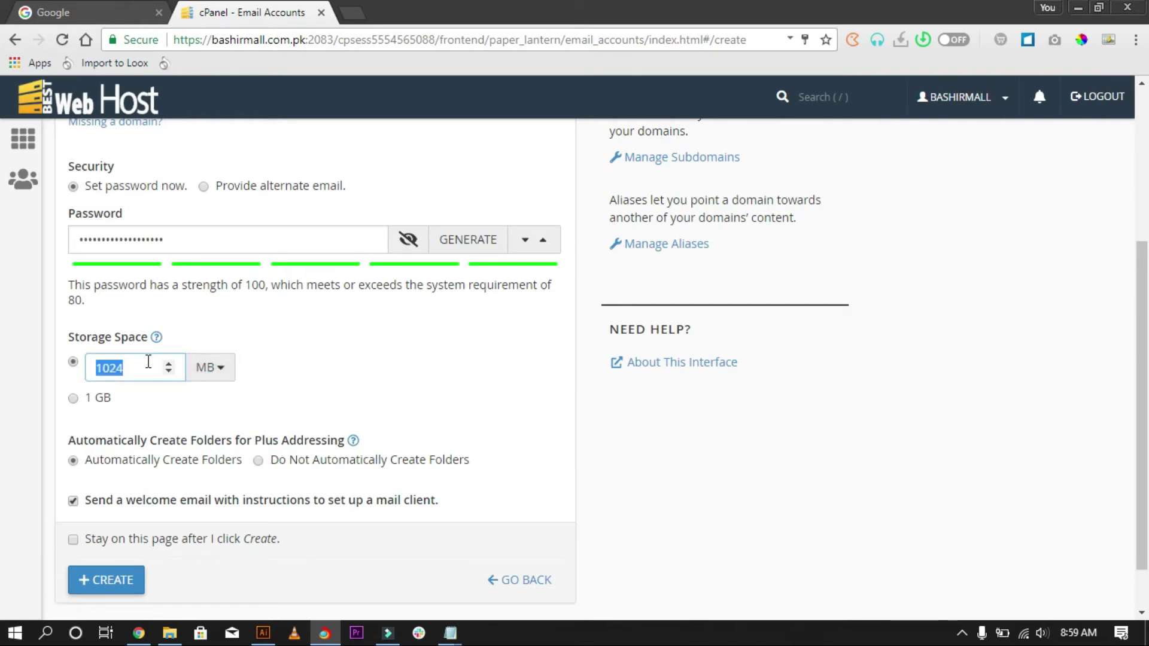
{"action": "left_click", "coordinate": [75, 399]}
Leave the welcome email option enabled after toggling it off and back on.
{"action": "scroll", "coordinate": [129, 383], "scroll_direction": "down", "scroll_amount": 1}
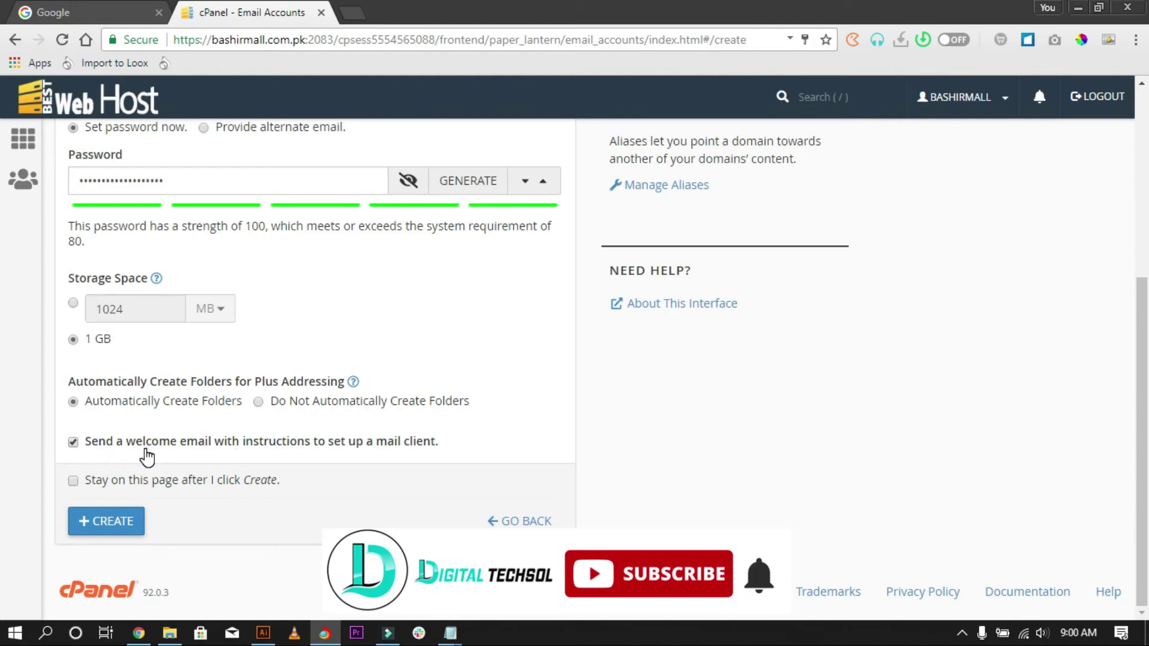
{"action": "left_click", "coordinate": [73, 442]}
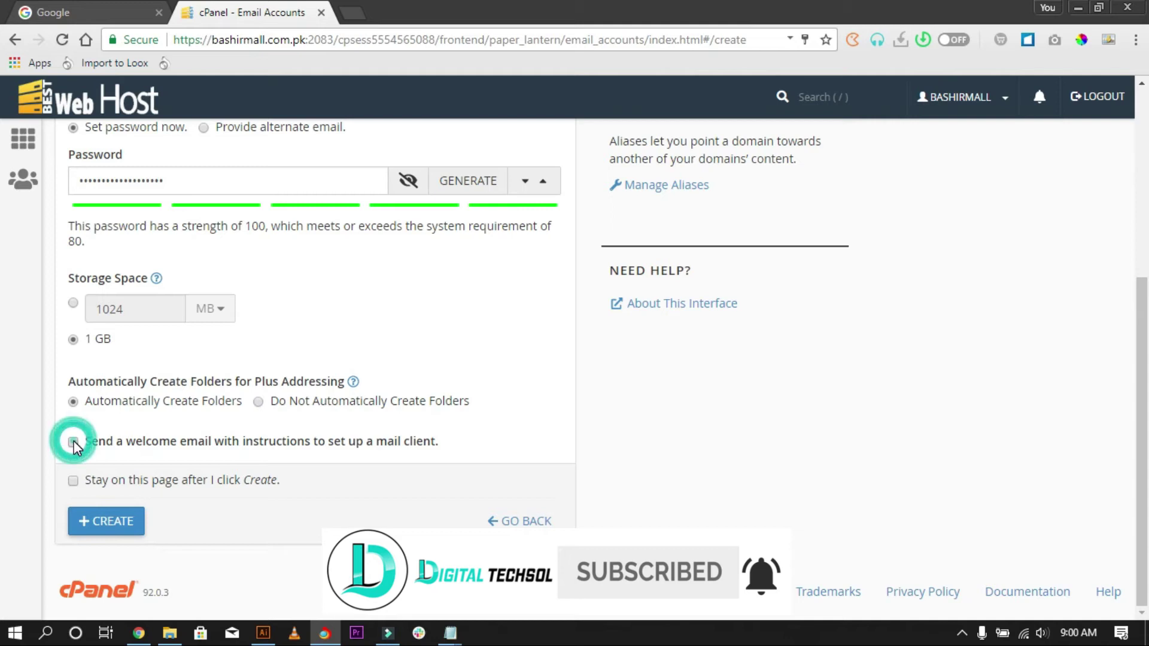
{"action": "left_click", "coordinate": [73, 442]}
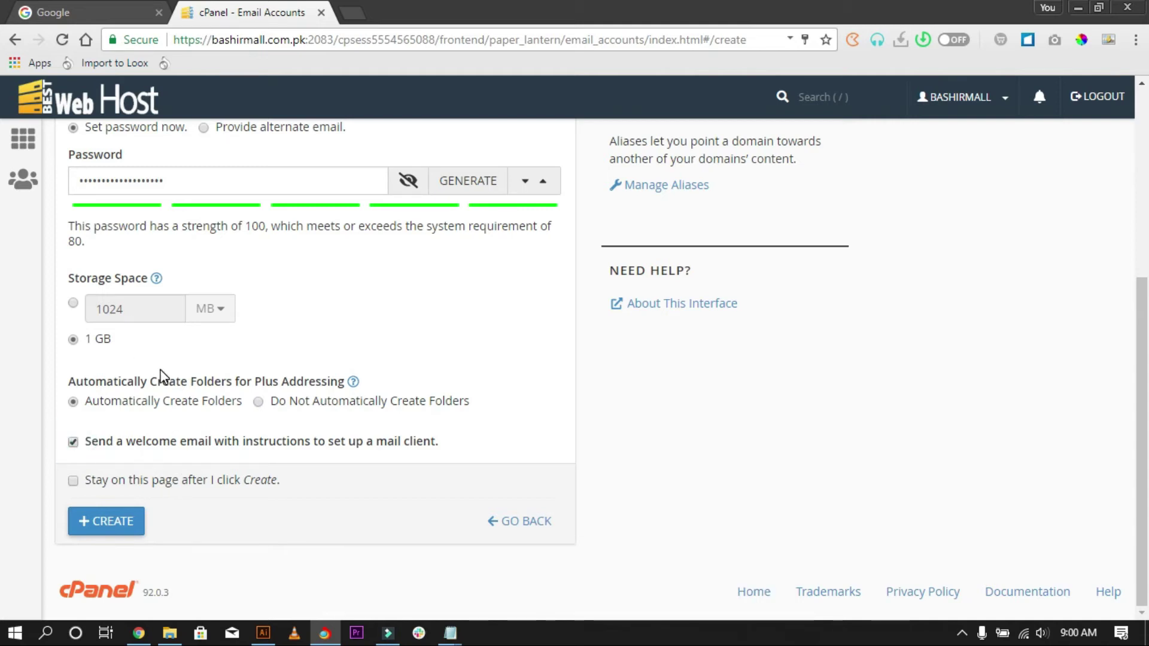
{"action": "scroll", "coordinate": [192, 447], "scroll_direction": "up", "scroll_amount": 1}
{"action": "scroll", "coordinate": [180, 454], "scroll_direction": "down", "scroll_amount": 1}
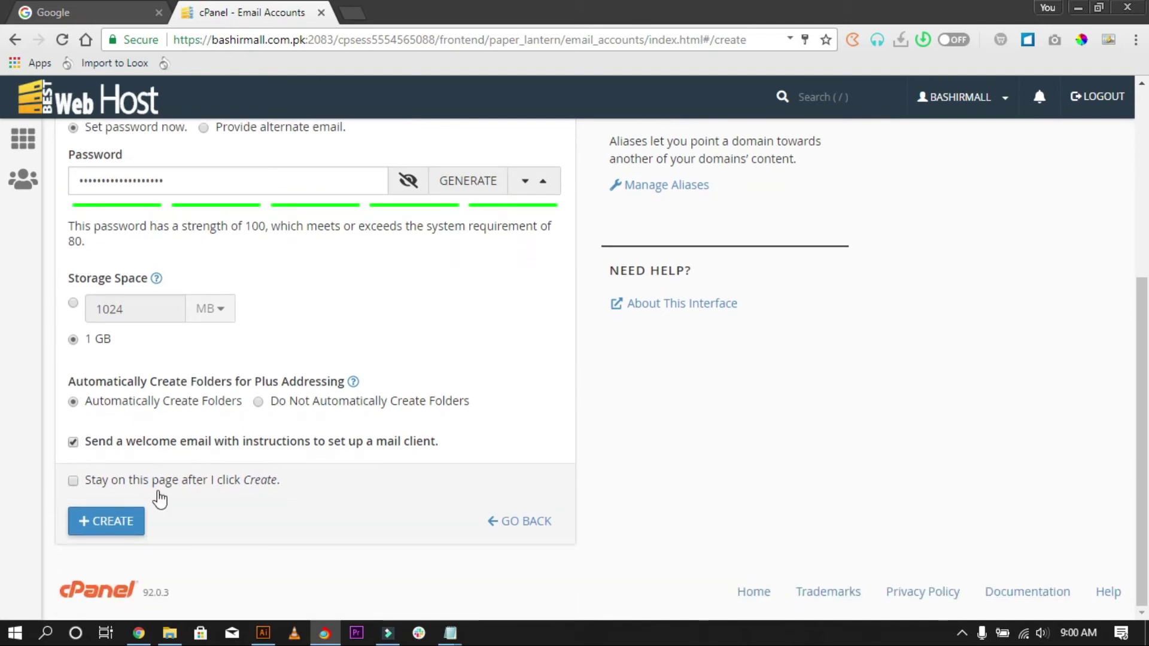
Create the support account and decline saving its password in the browser.
{"action": "left_click", "coordinate": [126, 526]}
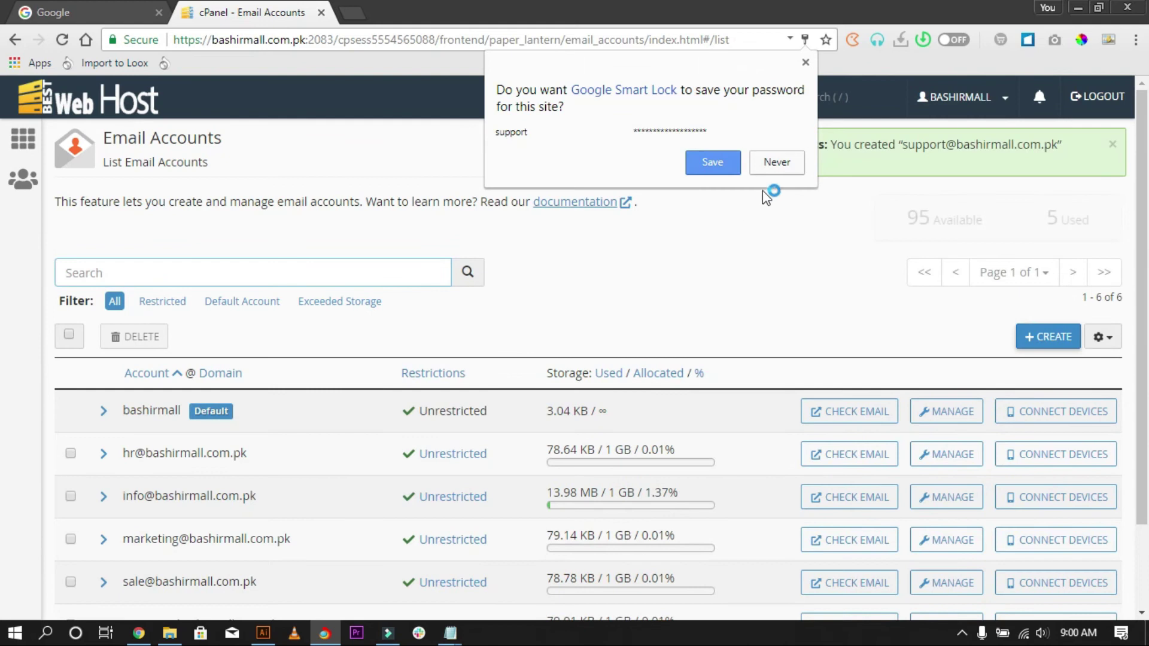
{"action": "left_click", "coordinate": [767, 163]}
{"action": "scroll", "coordinate": [226, 359], "scroll_direction": "down", "scroll_amount": 2}
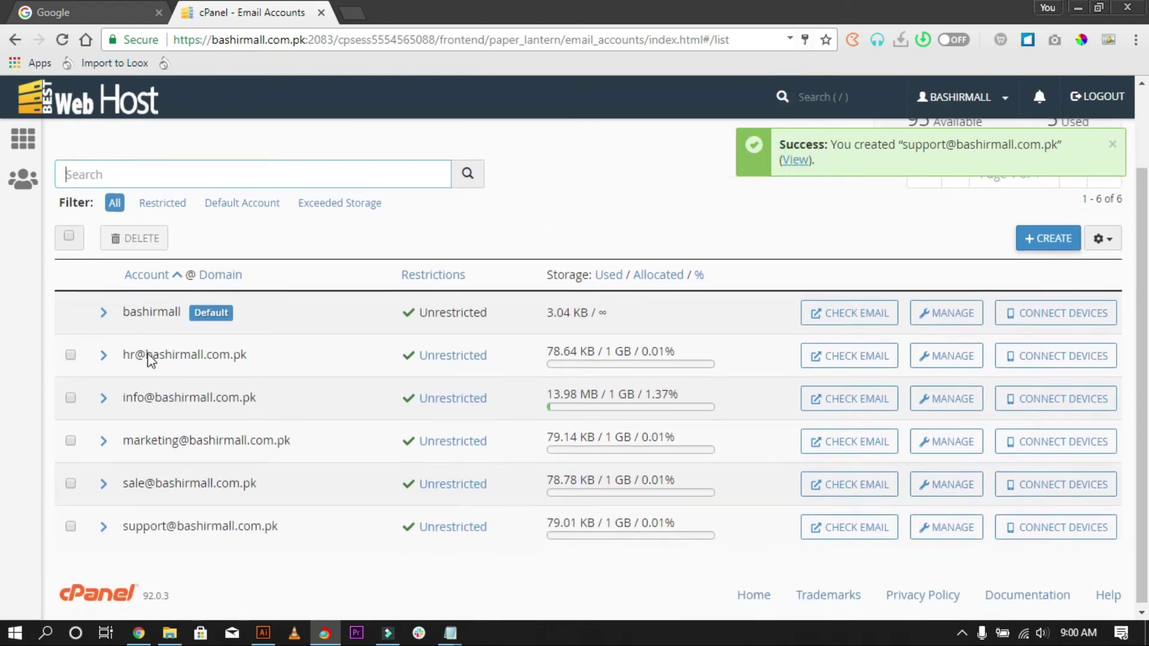
Expand and collapse the support account's details, then open its webmail.
{"action": "left_click", "coordinate": [109, 530]}
{"action": "scroll", "coordinate": [170, 515], "scroll_direction": "down", "scroll_amount": 2}
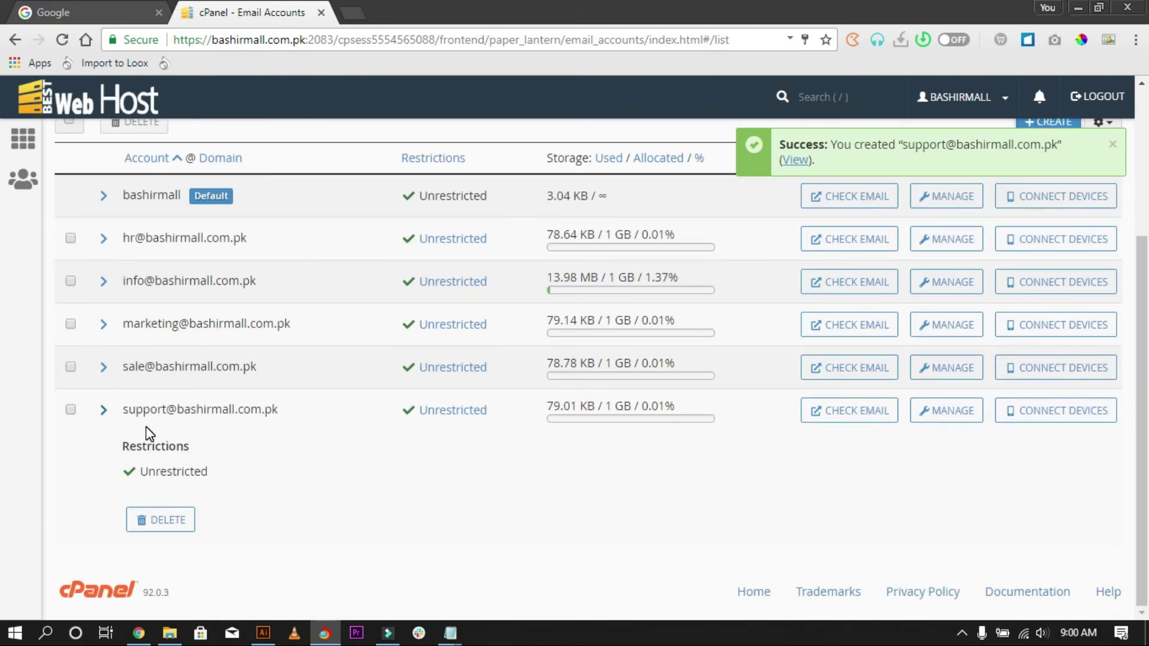
{"action": "left_click", "coordinate": [103, 410]}
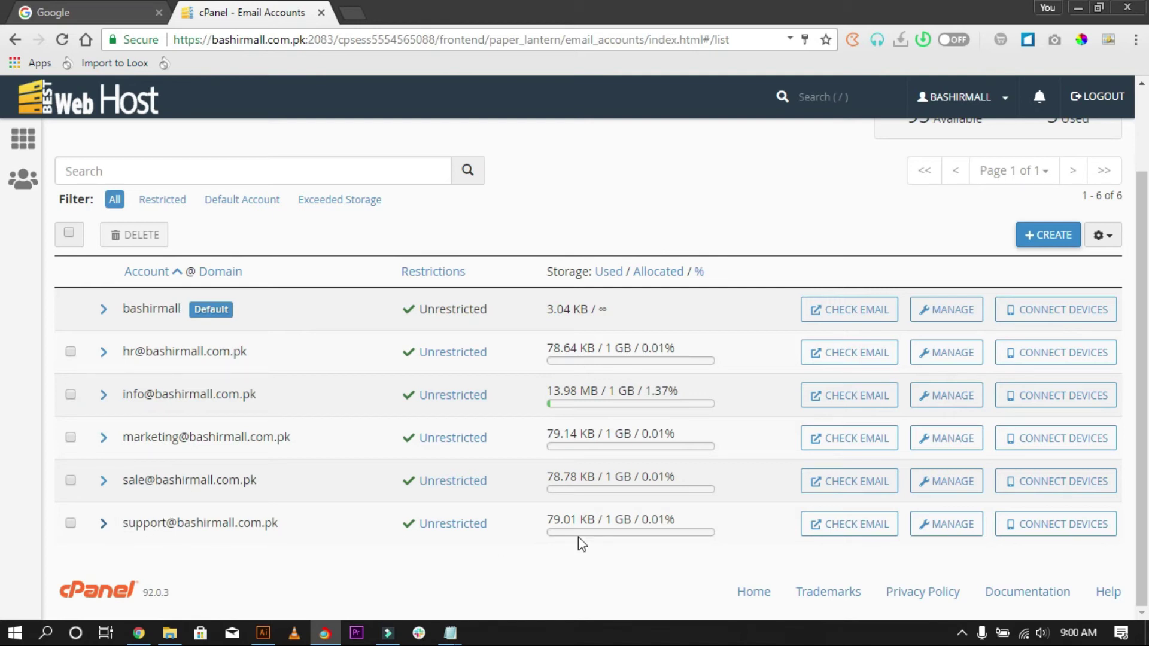
{"action": "left_click", "coordinate": [876, 530]}
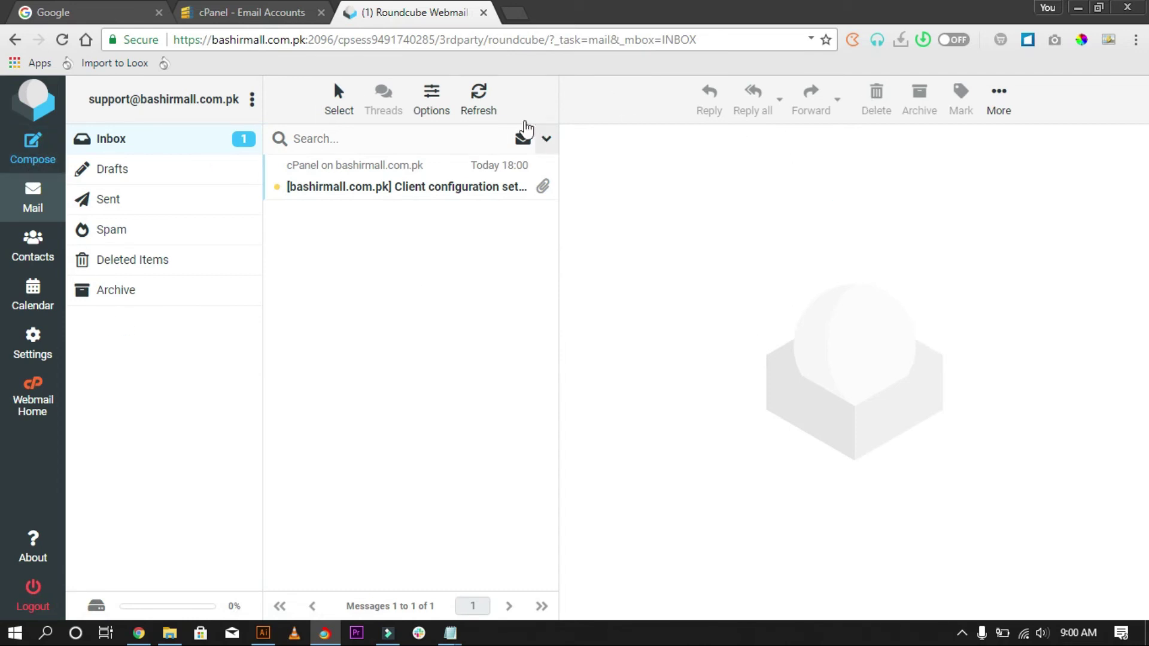
Refresh the support inbox, then select the site address and port in the URL.
{"action": "left_click", "coordinate": [470, 94]}
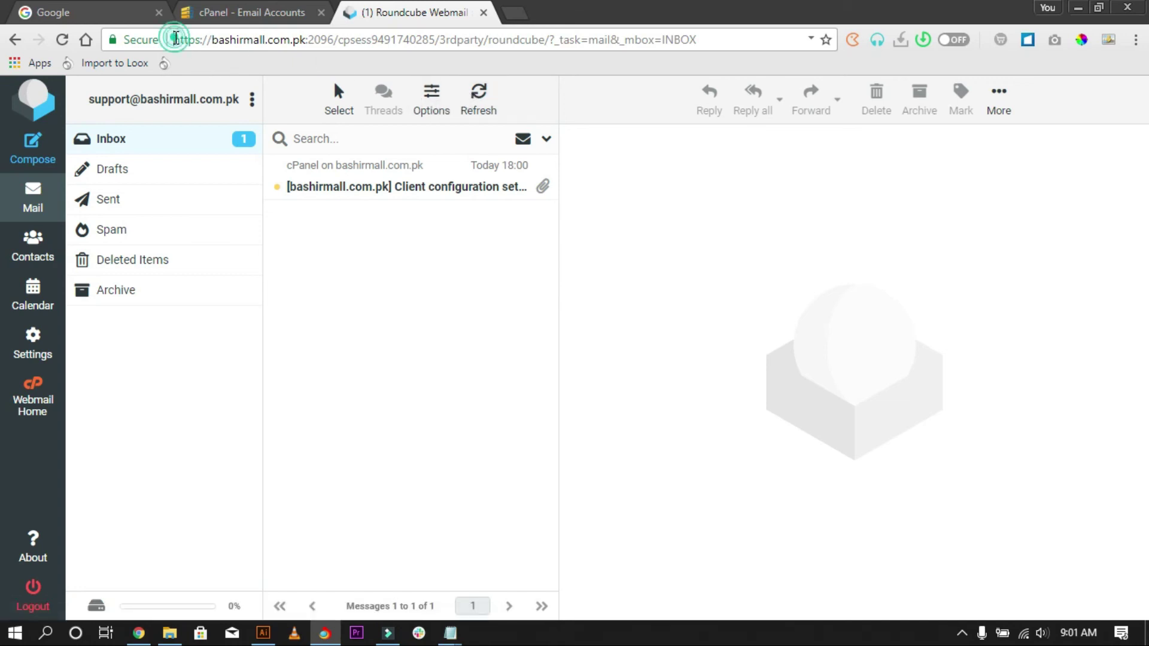
{"action": "left_click_drag", "start_coordinate": [174, 39], "coordinate": [340, 52]}
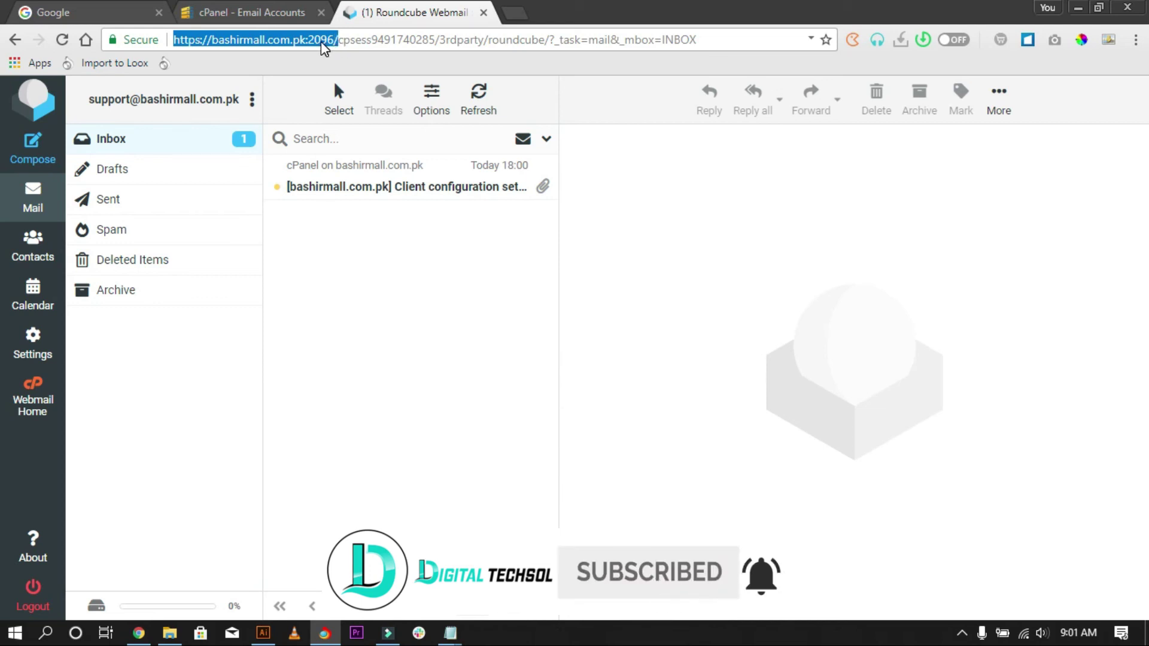
Copy the bashirmall.com.pk:2096 webmail address and load it in a new tab.
{"action": "right_click", "coordinate": [318, 40]}
{"action": "left_click", "coordinate": [351, 103]}
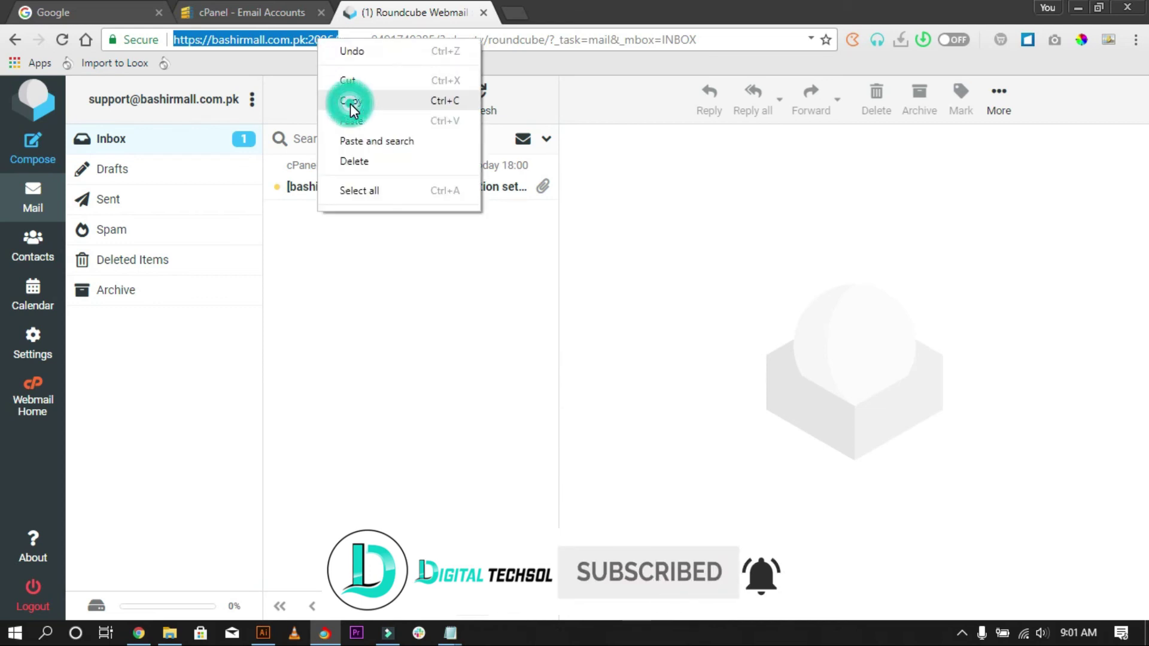
{"action": "left_click", "coordinate": [516, 11]}
{"action": "left_click", "coordinate": [529, 38]}
{"action": "key", "text": "ctrl+v"}
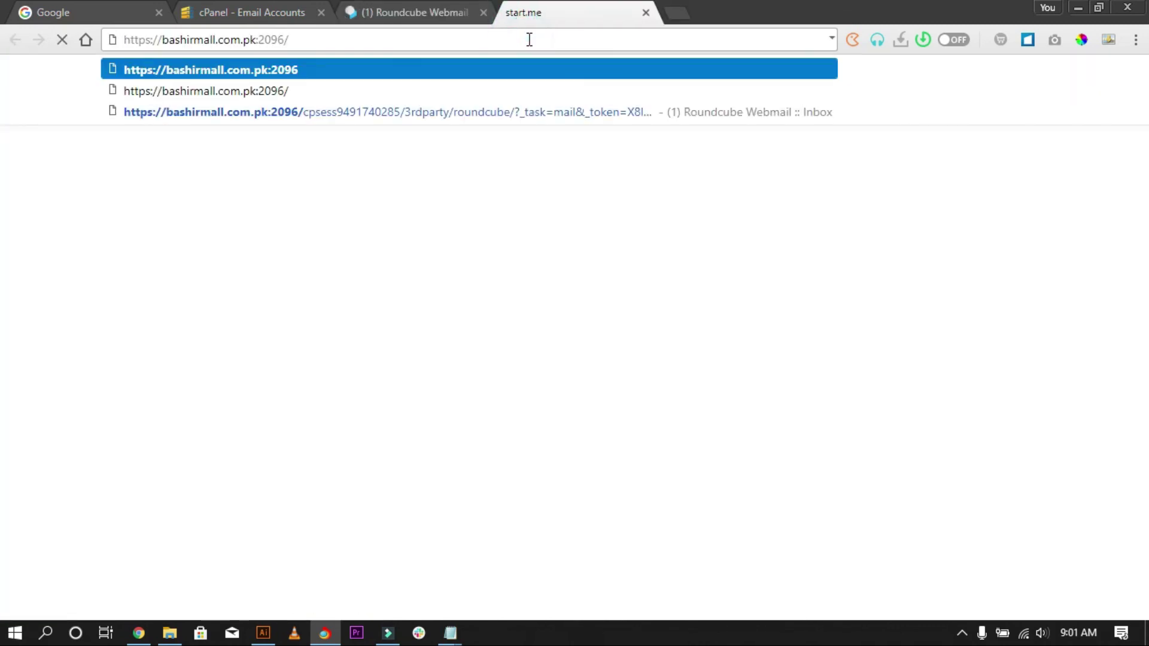
{"action": "key", "text": "Return"}
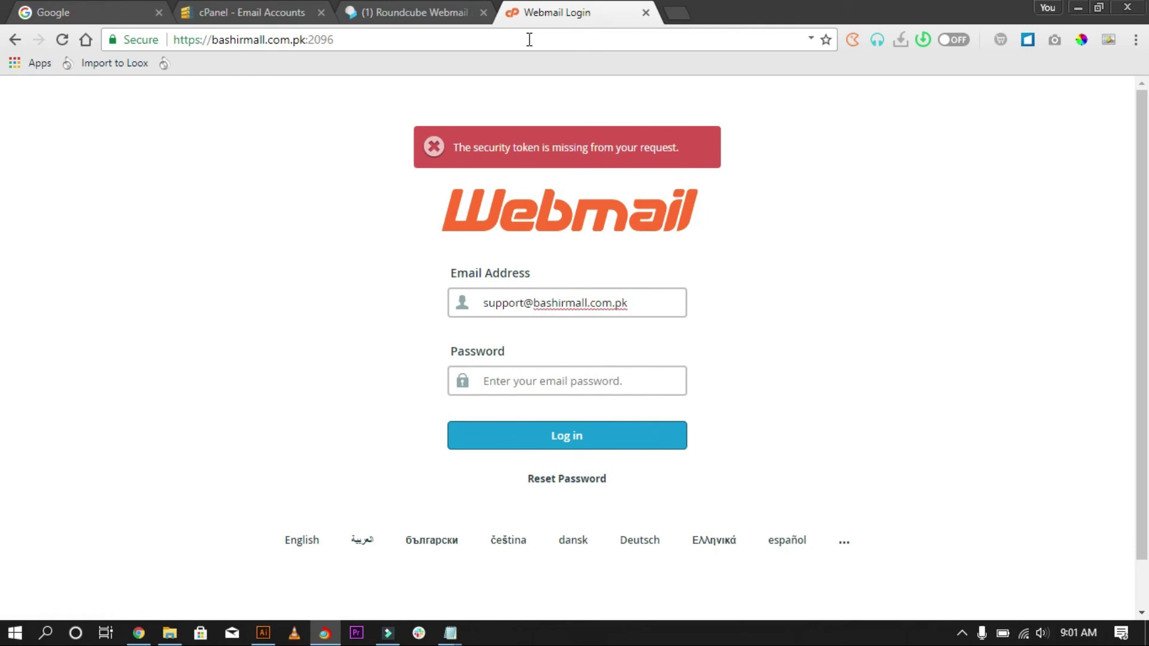
Focus the login password field, then return to the Roundcube tab and reload the mailbox.
{"action": "left_click", "coordinate": [616, 389]}
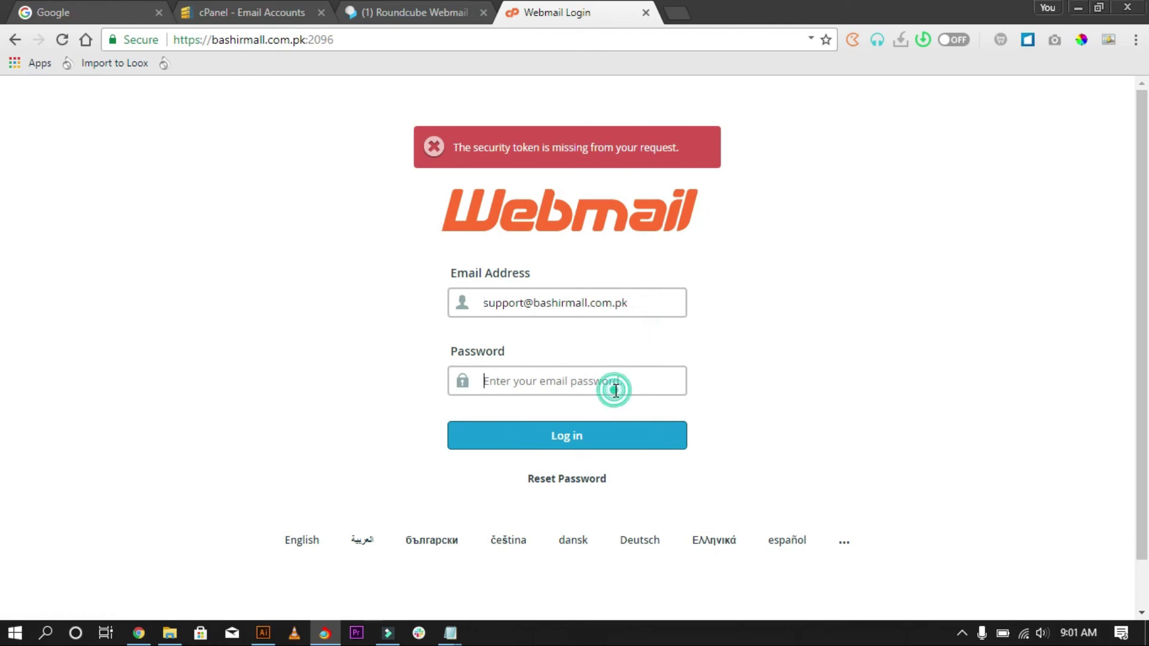
{"action": "left_click", "coordinate": [456, 20]}
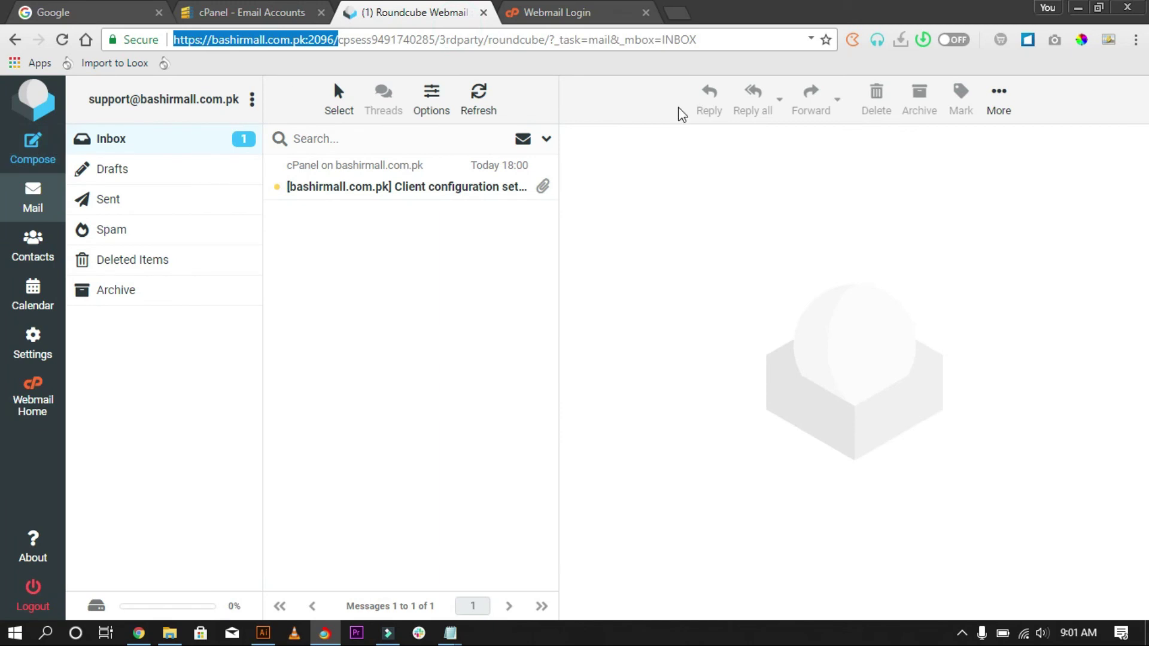
{"action": "left_click", "coordinate": [17, 112]}
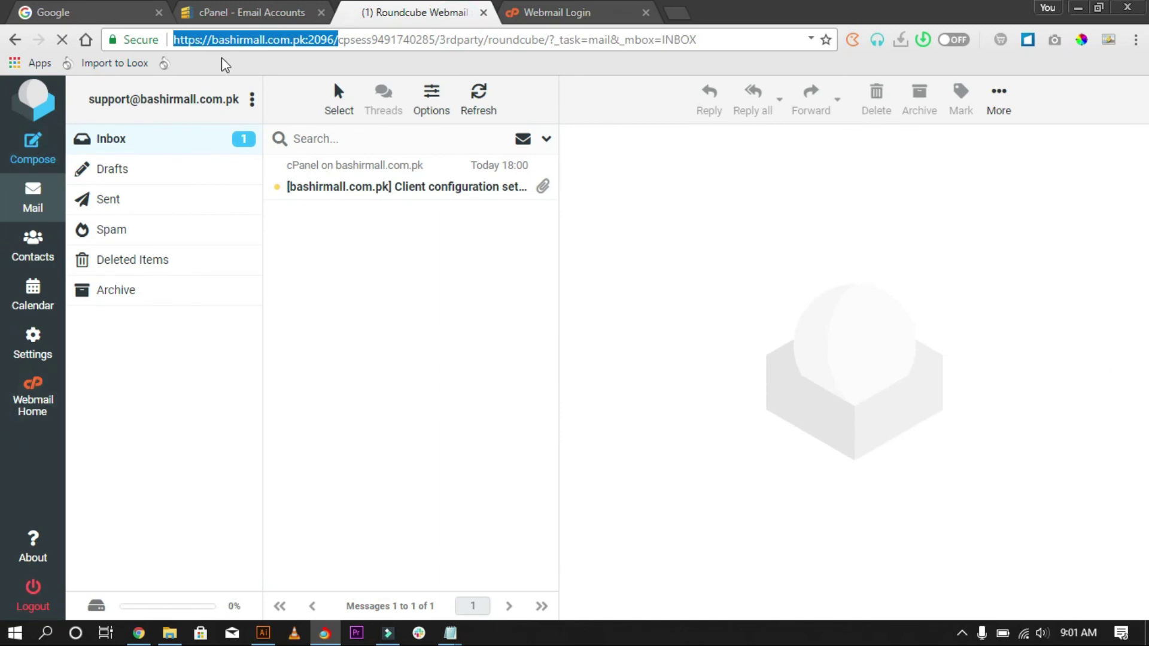